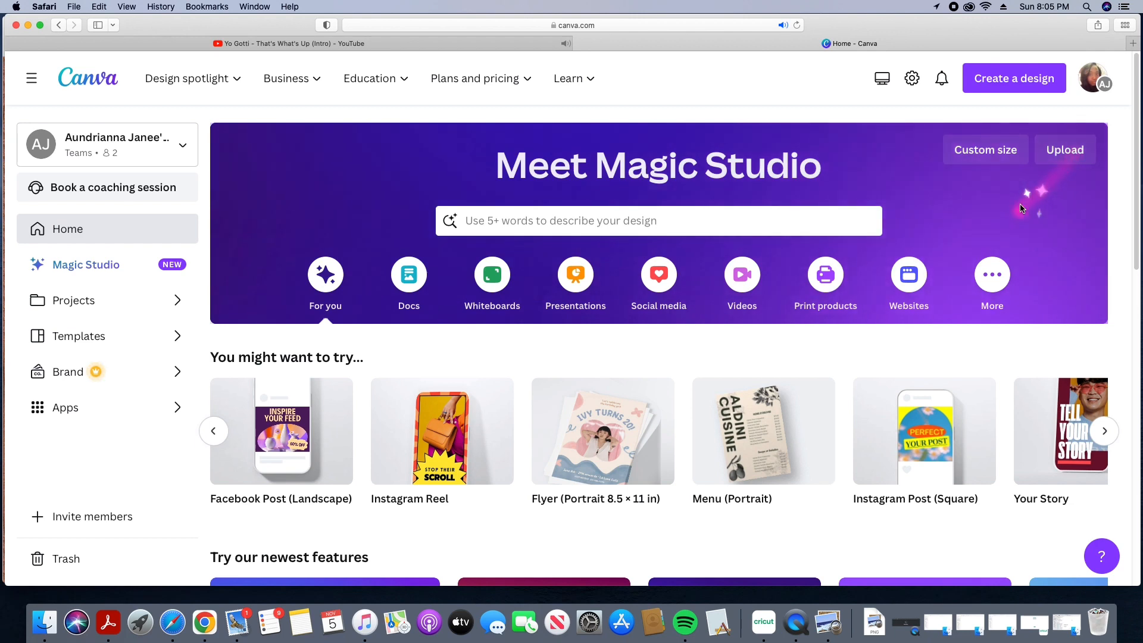
# Step: Browse the suggested design types and start a new Facebook Post (Landscape) design
pyautogui.click(1103, 433)
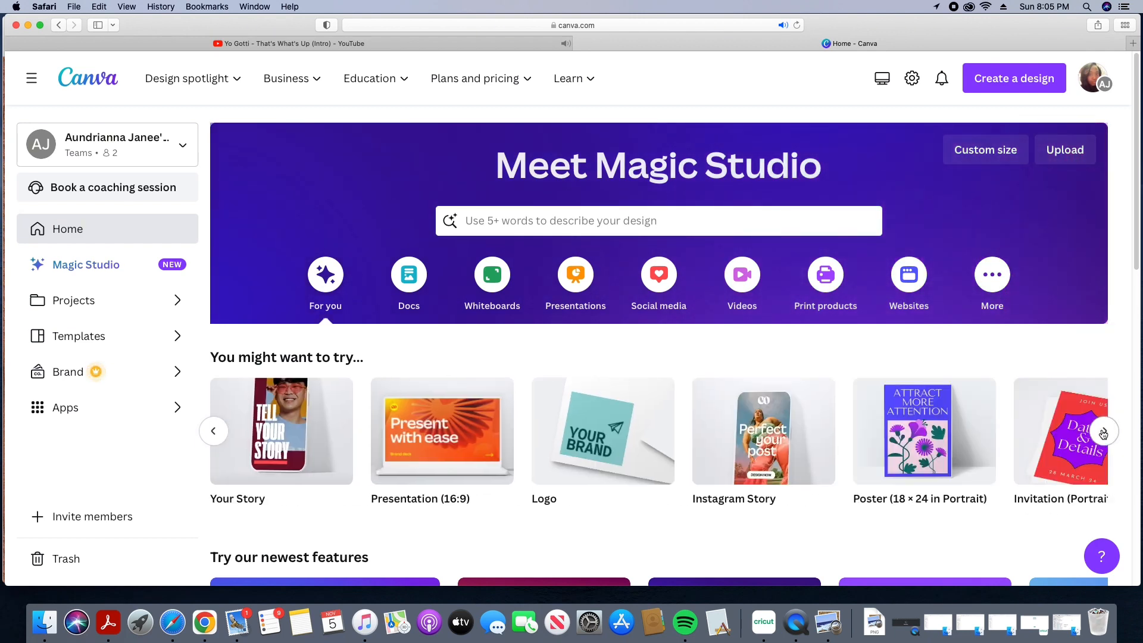
pyautogui.click(1103, 434)
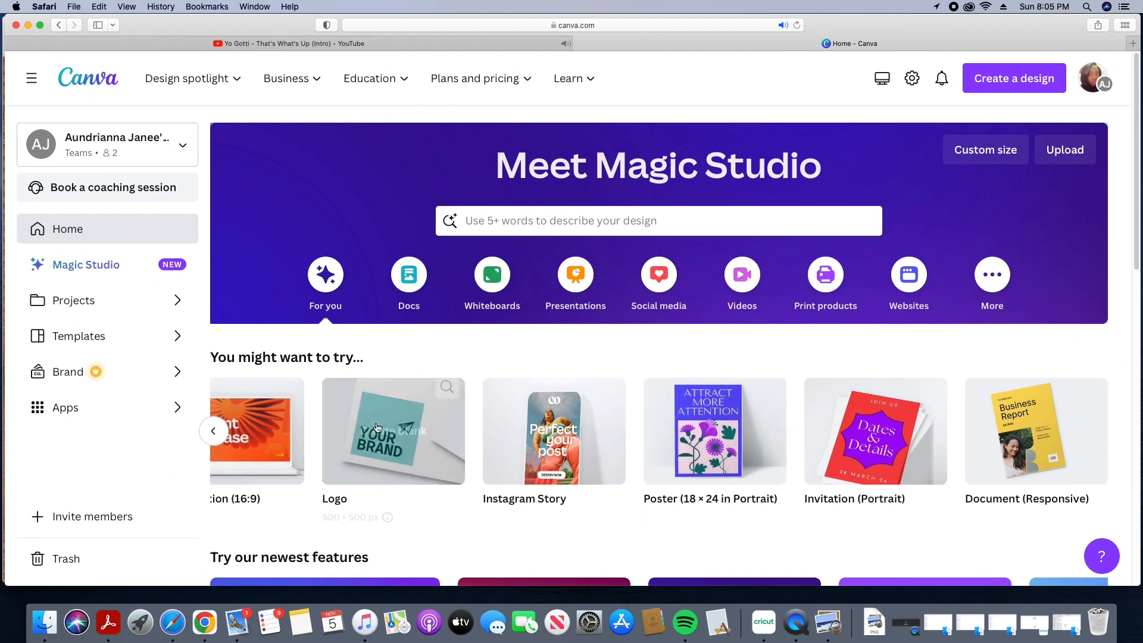
pyautogui.click(222, 433)
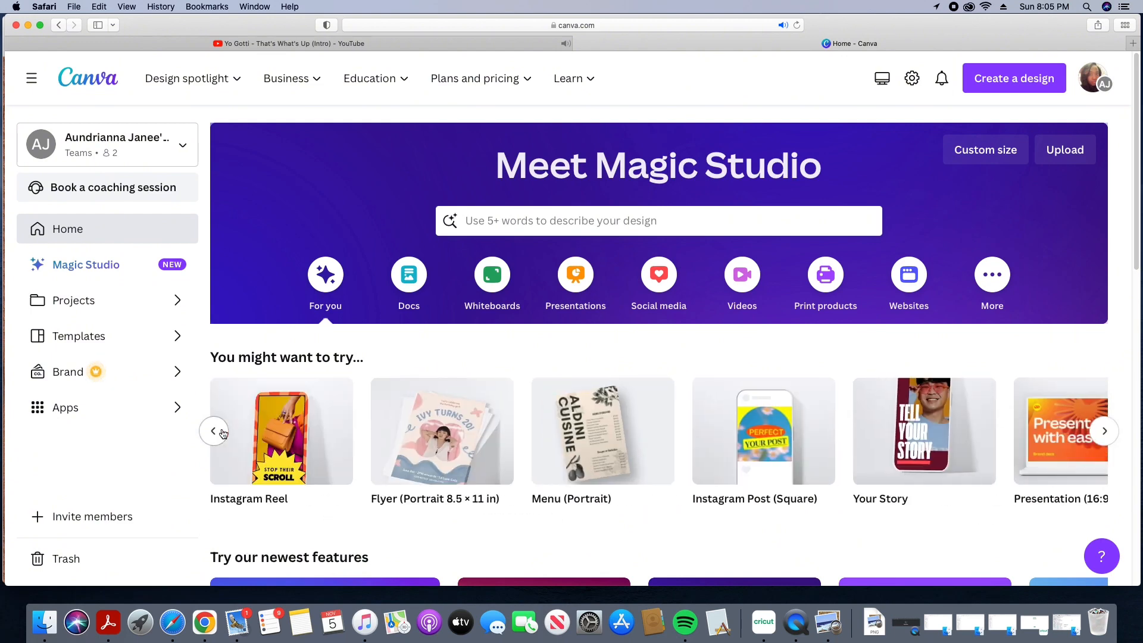
pyautogui.click(222, 433)
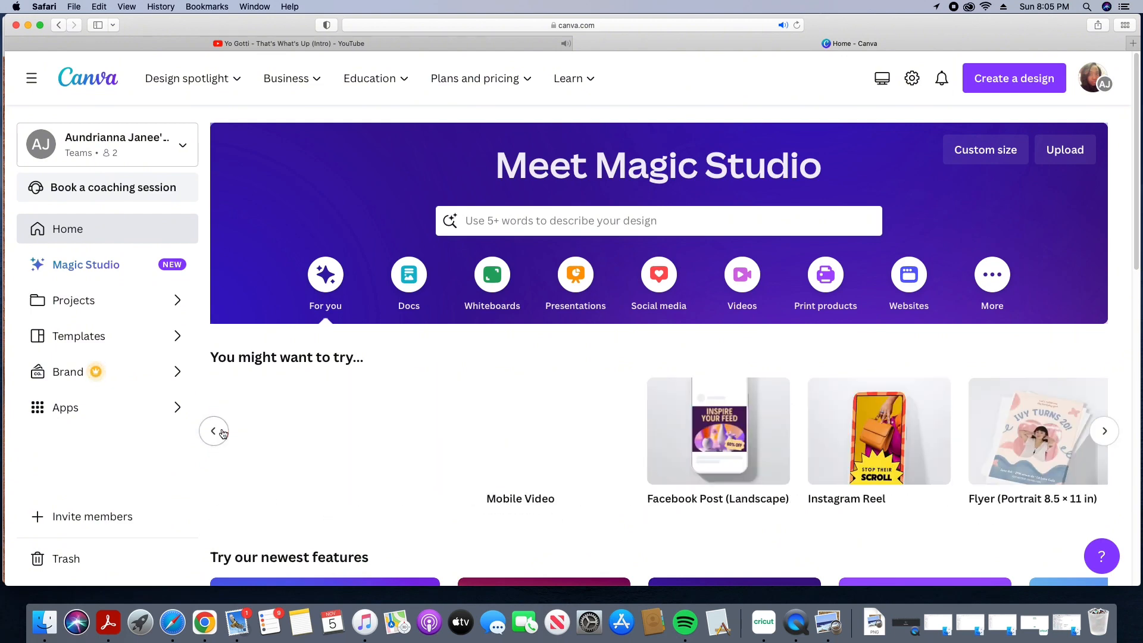
pyautogui.click(924, 465)
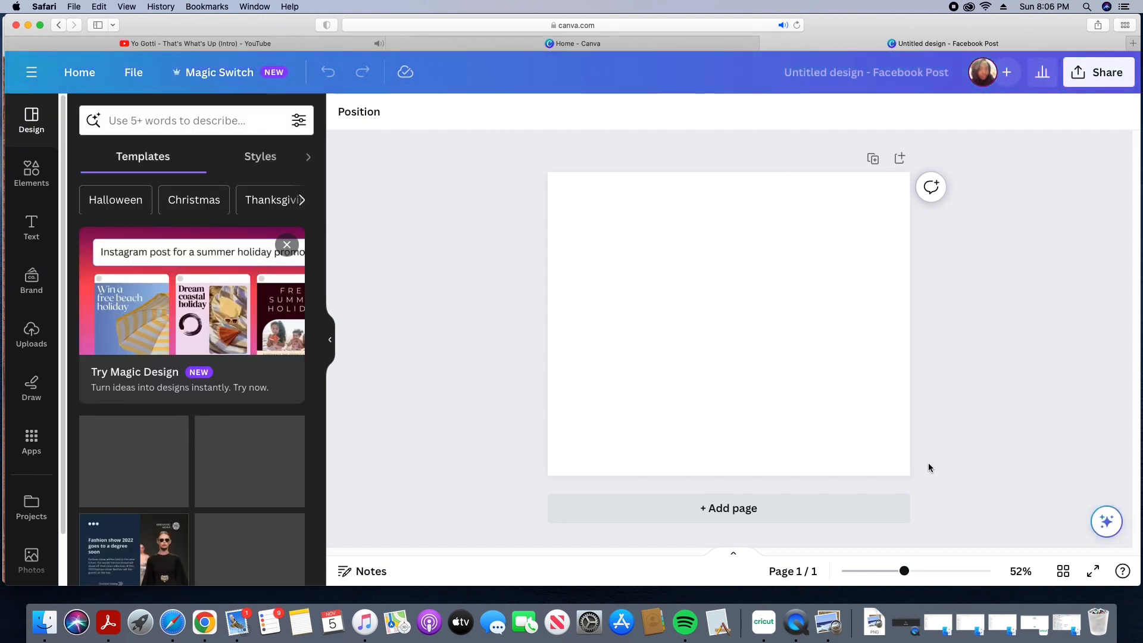
# Step: Search the elements for coffee mug mockup and add the plain white mug graphic to the page
pyautogui.click(53, 177)
pyautogui.click(198, 121)
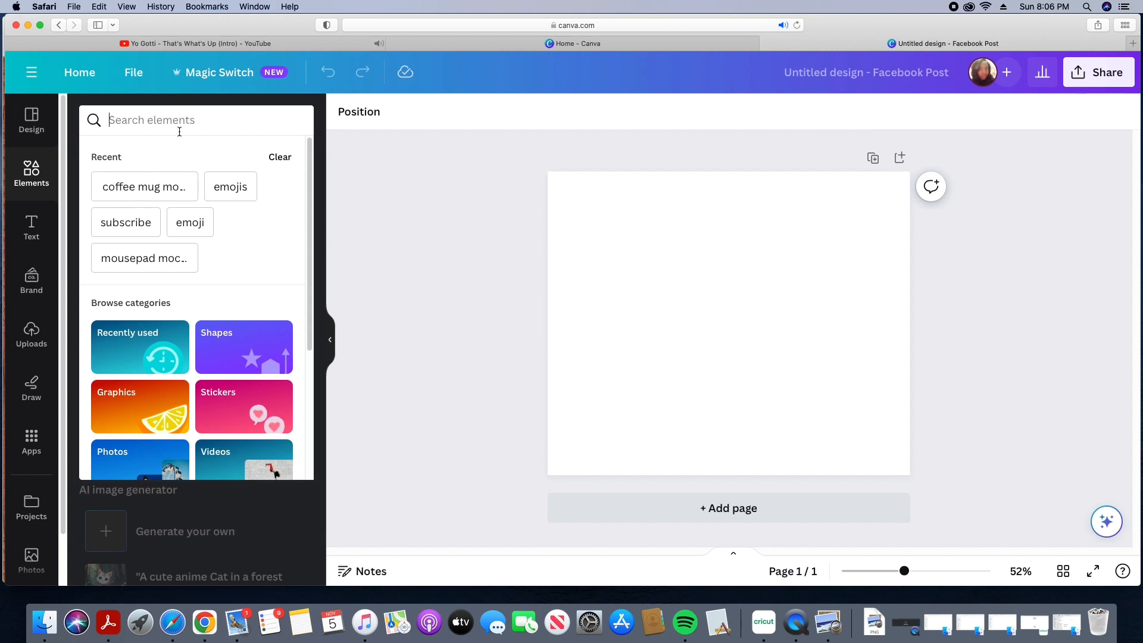
pyautogui.click(179, 128)
pyautogui.write('co')
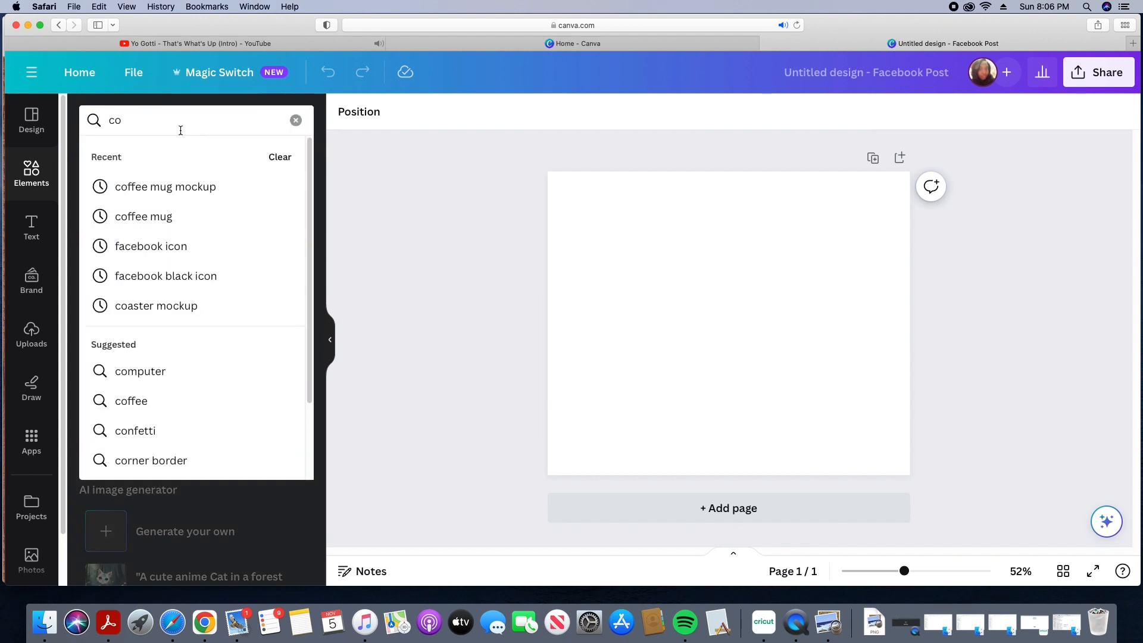
pyautogui.click(173, 186)
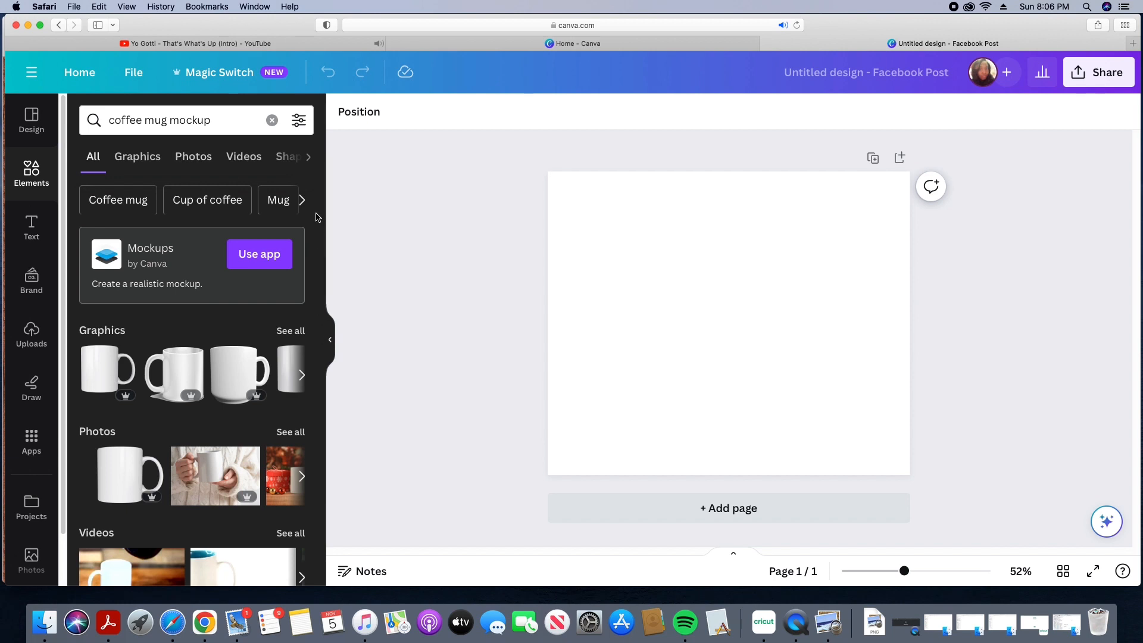
pyautogui.scroll(-3, 320, 211)
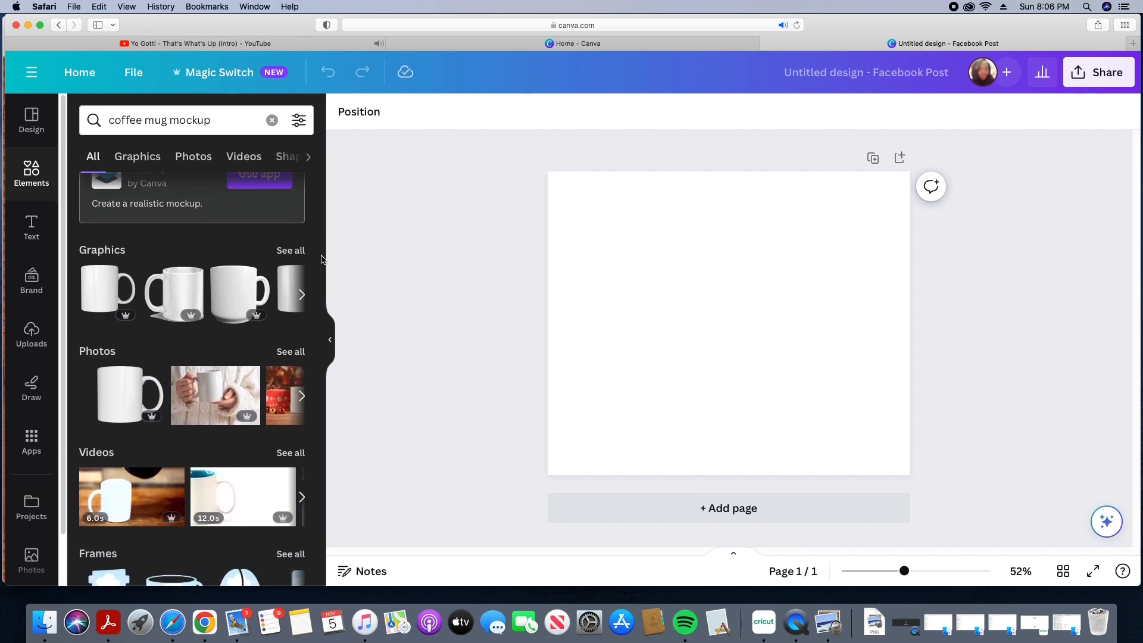
pyautogui.scroll(1, 316, 261)
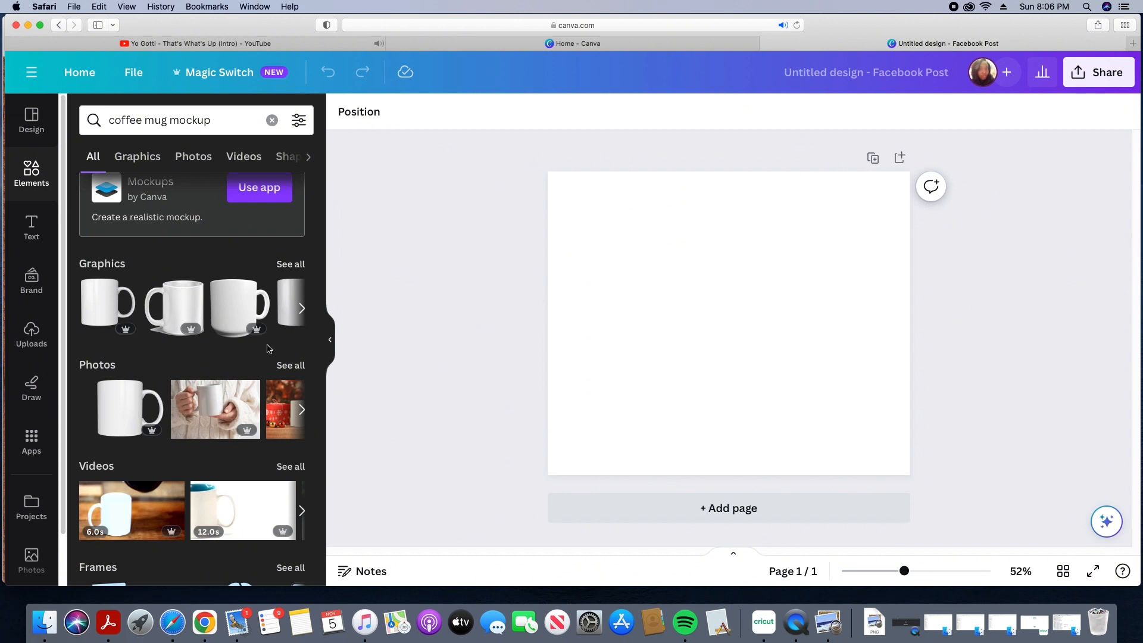
pyautogui.click(295, 266)
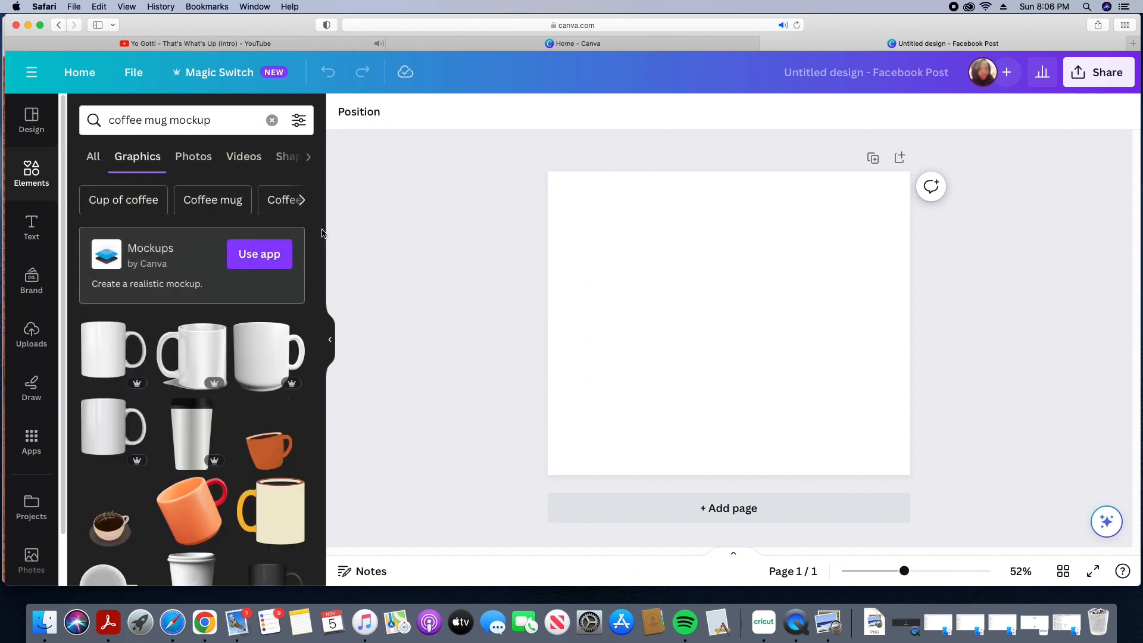
pyautogui.scroll(-3, 293, 286)
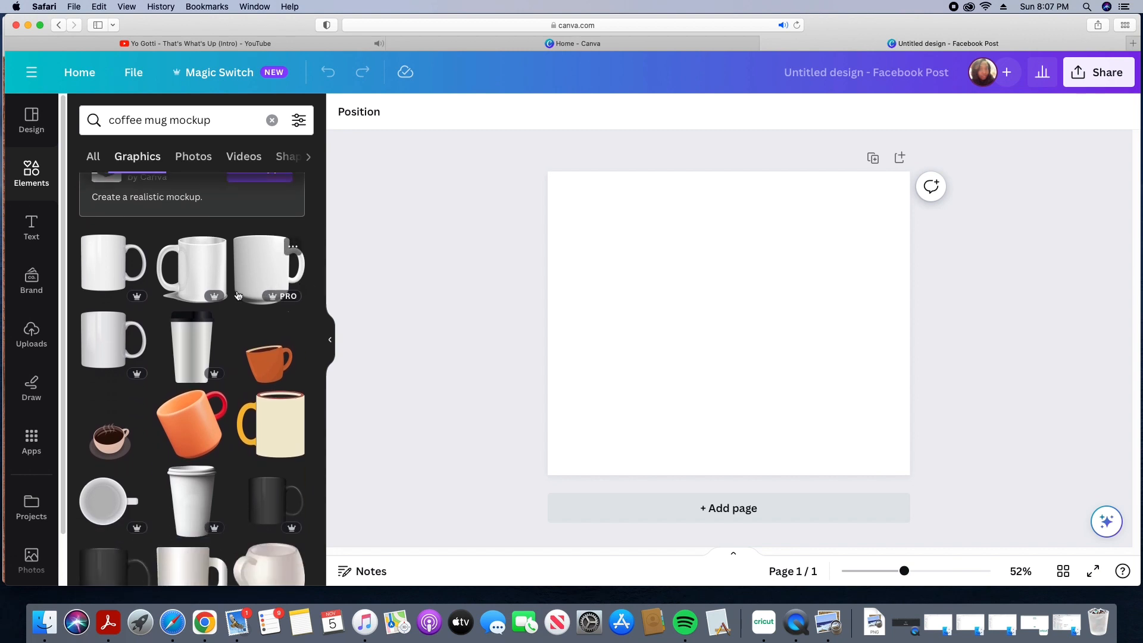
pyautogui.click(110, 273)
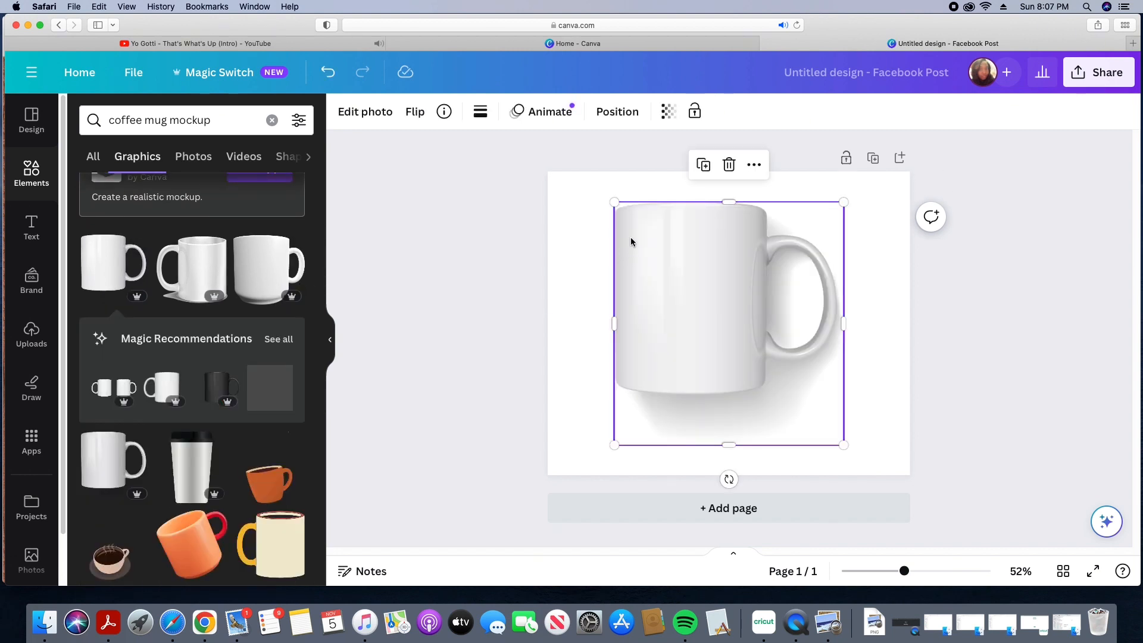
# Step: Enlarge and reposition the mug so it fills most of the page, undoing the accidental deletion
pyautogui.moveTo(612, 199); pyautogui.dragTo(531, 192)
pyautogui.moveTo(675, 245); pyautogui.dragTo(726, 260)
pyautogui.moveTo(615, 316); pyautogui.dragTo(557, 315)
pyautogui.moveTo(559, 192); pyautogui.dragTo(643, 267)
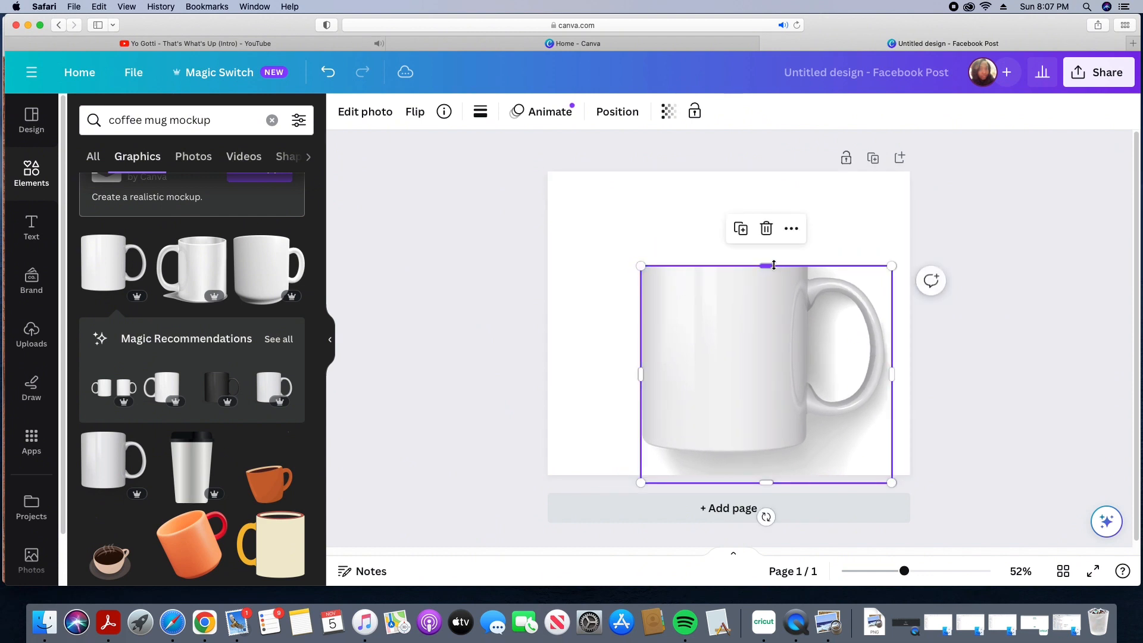
pyautogui.moveTo(759, 261); pyautogui.dragTo(729, 197)
pyautogui.moveTo(640, 276); pyautogui.dragTo(616, 302)
pyautogui.press('Delete')
pyautogui.press('super+z')
pyautogui.press('super+z')
pyautogui.press('super+z')
pyautogui.press('super+z')
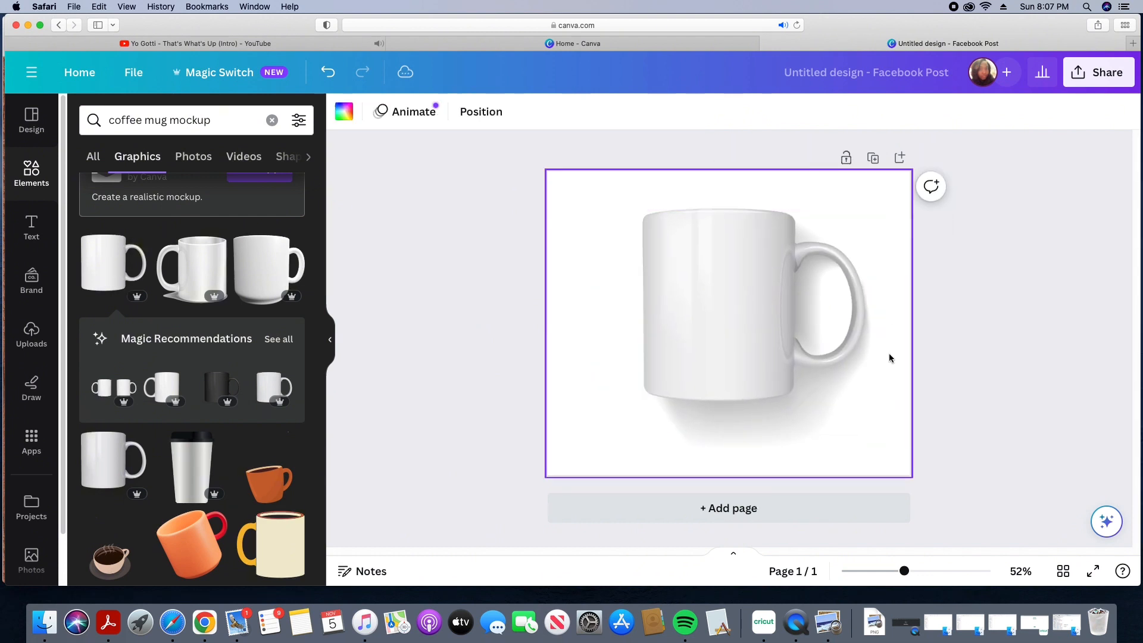
# Step: Upload the IMG_0896 2.JPG design from the Downloads folder into the uploads library
pyautogui.click(349, 353)
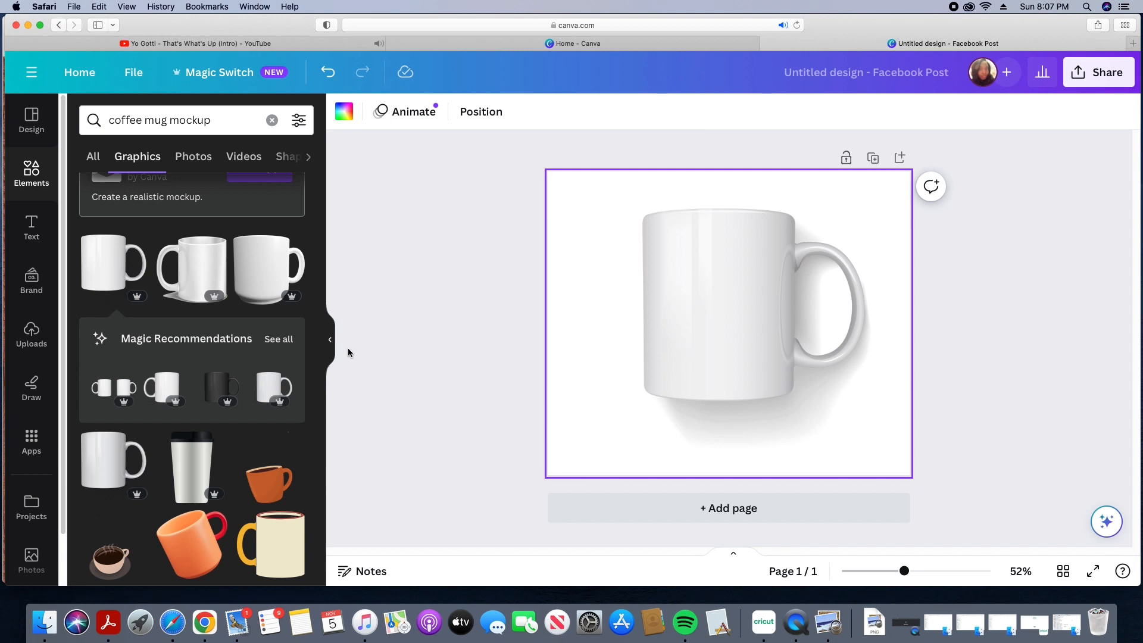
pyautogui.click(43, 350)
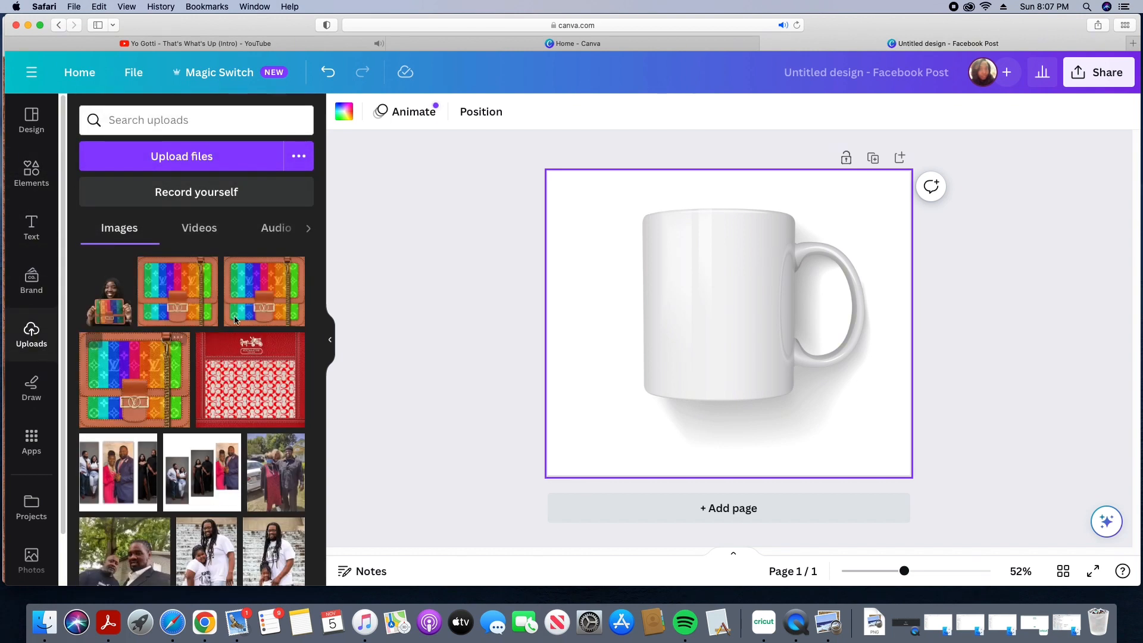
pyautogui.click(1065, 630)
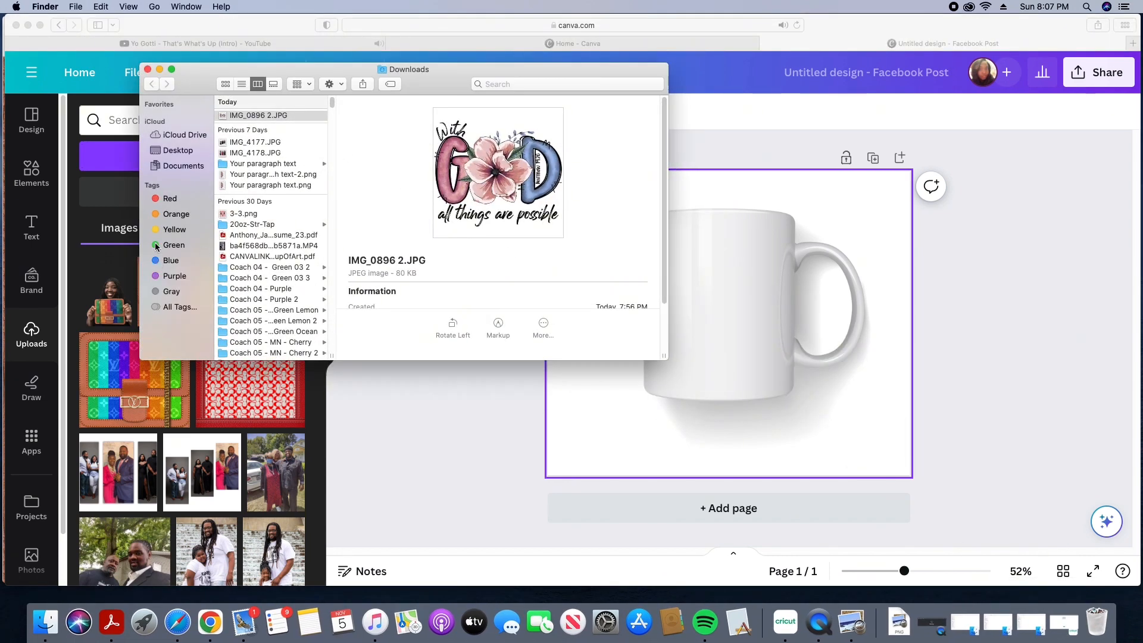
pyautogui.moveTo(290, 117); pyautogui.dragTo(88, 345)
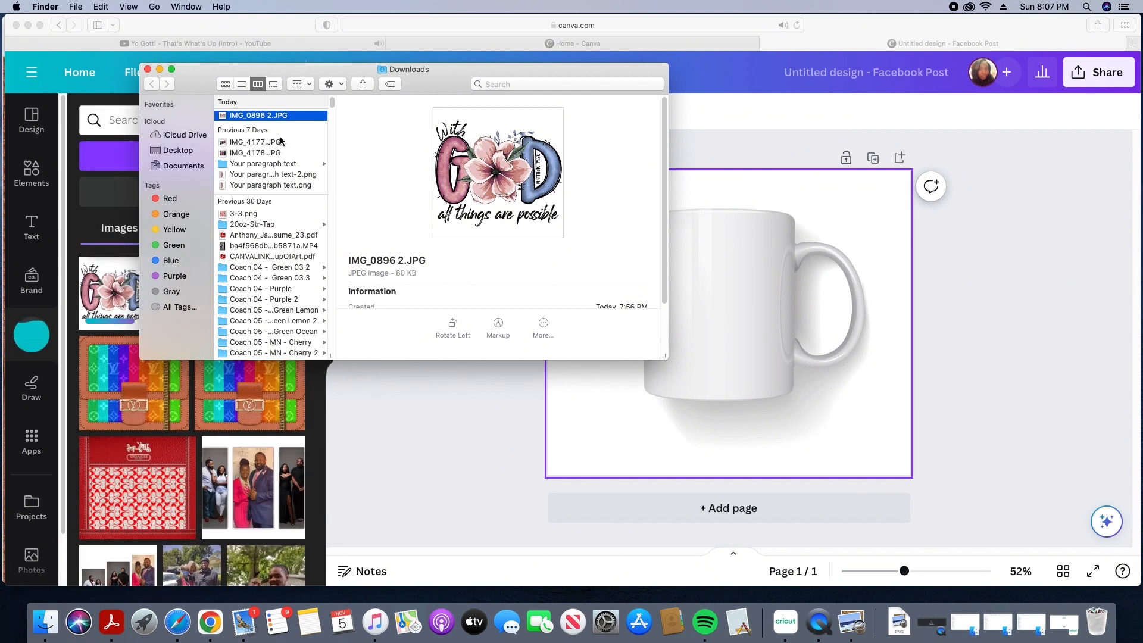
pyautogui.click(159, 70)
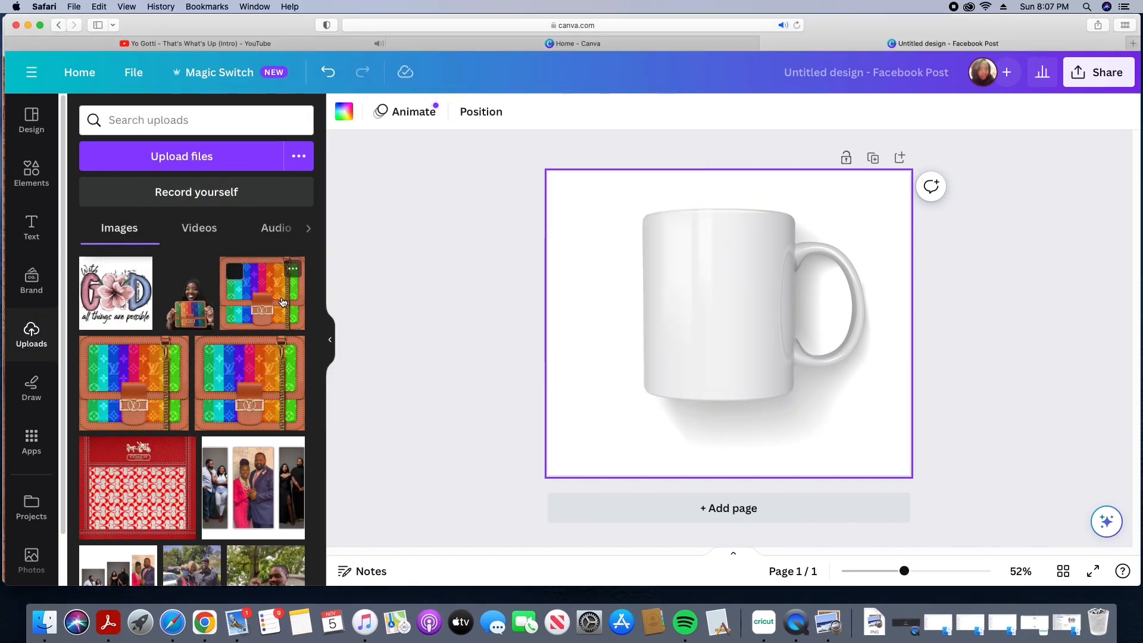
# Step: Place the uploaded With God design on the mug's front and resize it to fit the mug body
pyautogui.click(116, 293)
pyautogui.moveTo(640, 233); pyautogui.dragTo(684, 275)
pyautogui.moveTo(775, 304); pyautogui.dragTo(747, 281)
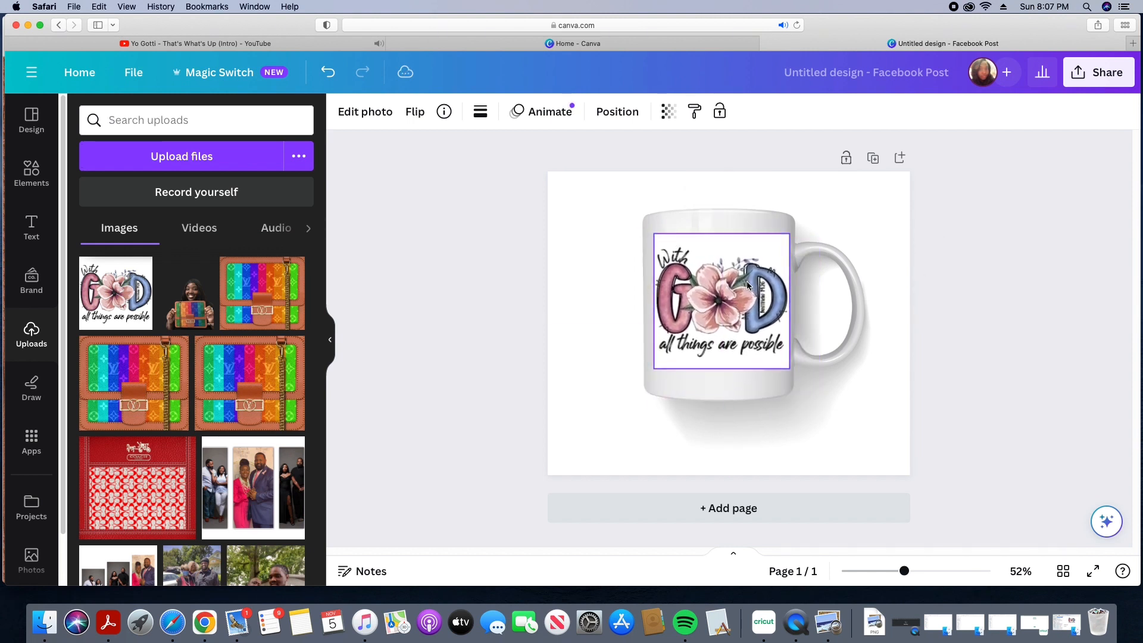
pyautogui.moveTo(790, 234); pyautogui.dragTo(793, 231)
pyautogui.moveTo(721, 370); pyautogui.dragTo(718, 374)
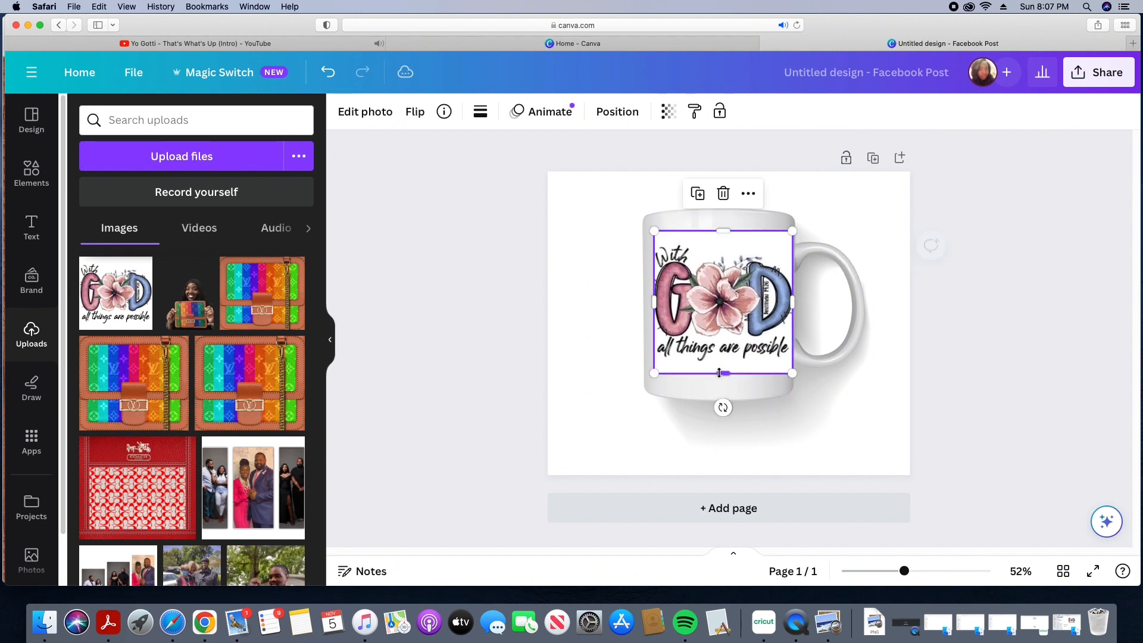
pyautogui.moveTo(655, 302); pyautogui.dragTo(649, 301)
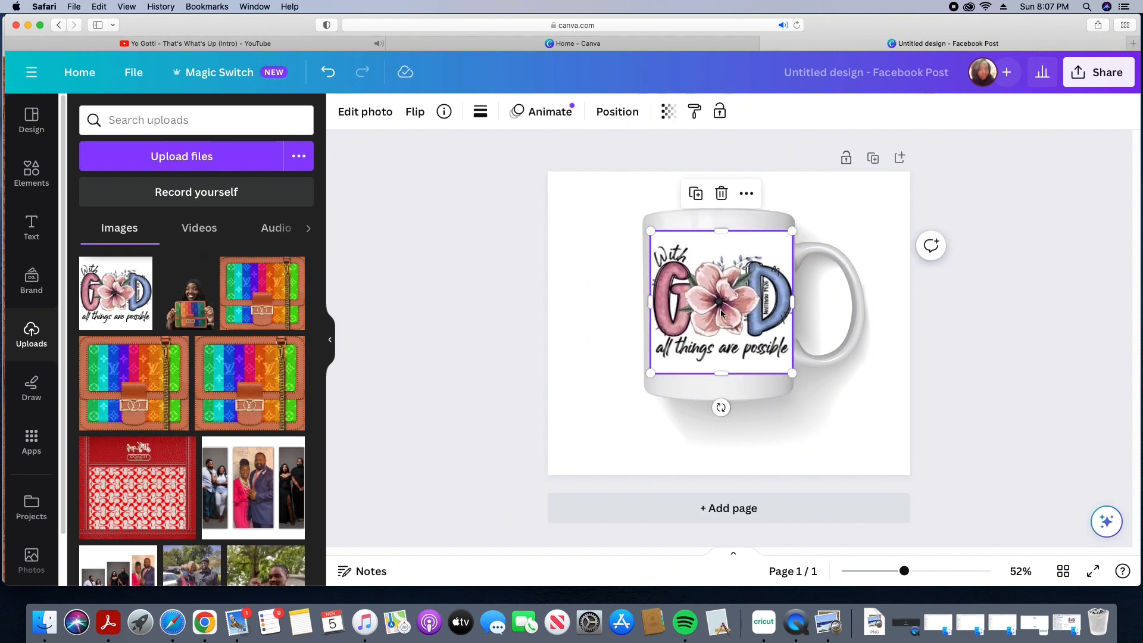
pyautogui.moveTo(717, 308); pyautogui.dragTo(721, 306)
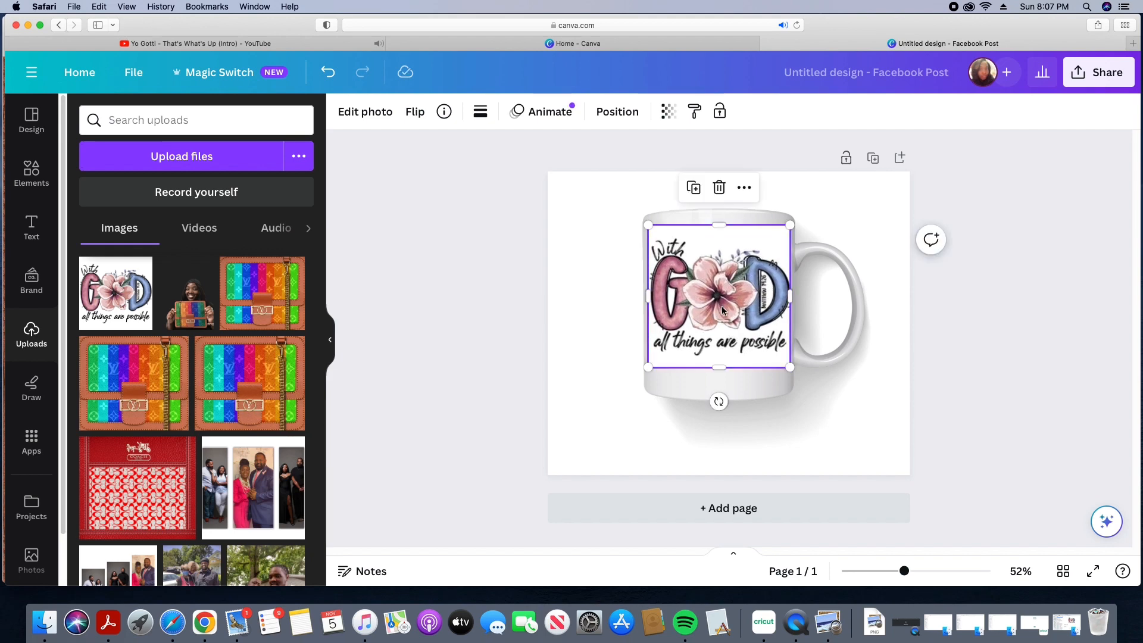
# Step: Remove the design's white background with BG Remover
pyautogui.doubleClick(725, 249)
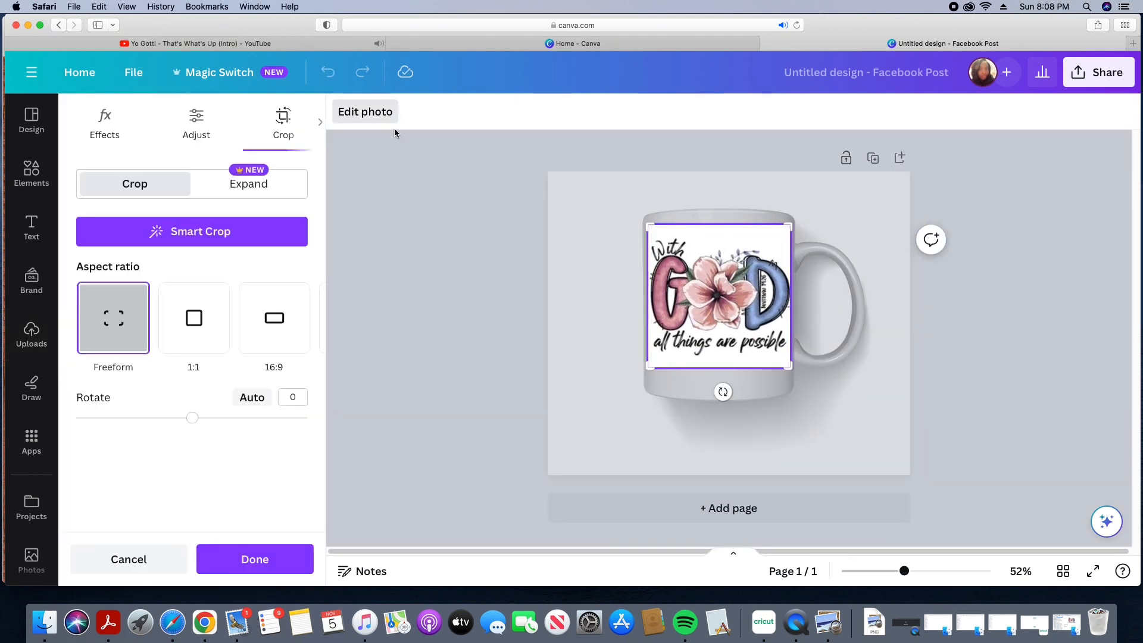
pyautogui.click(125, 142)
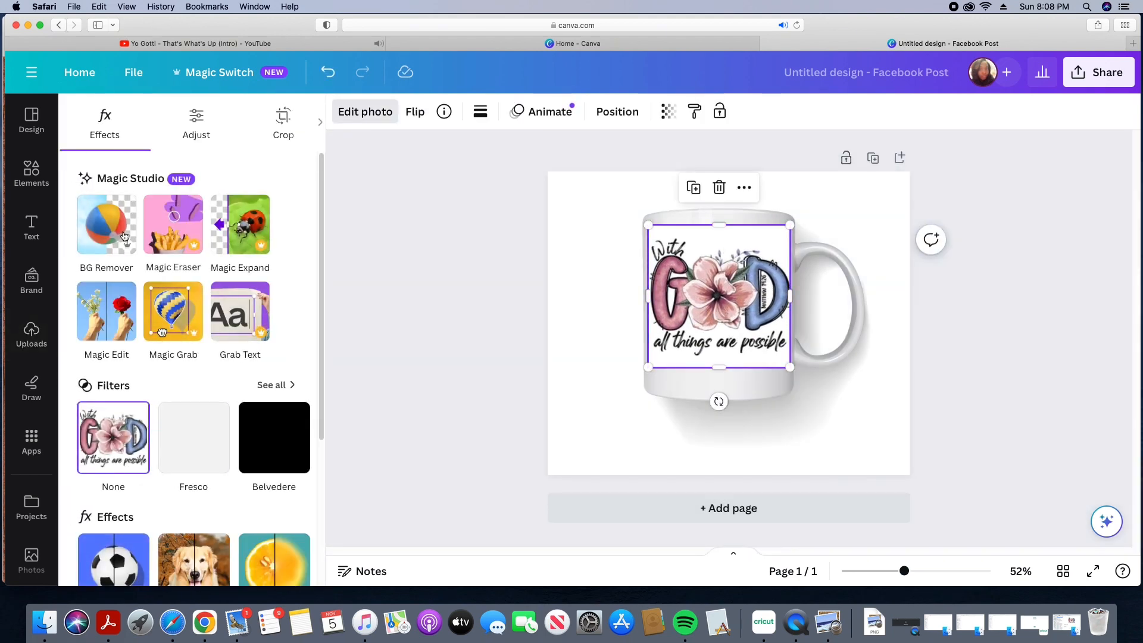
pyautogui.click(125, 234)
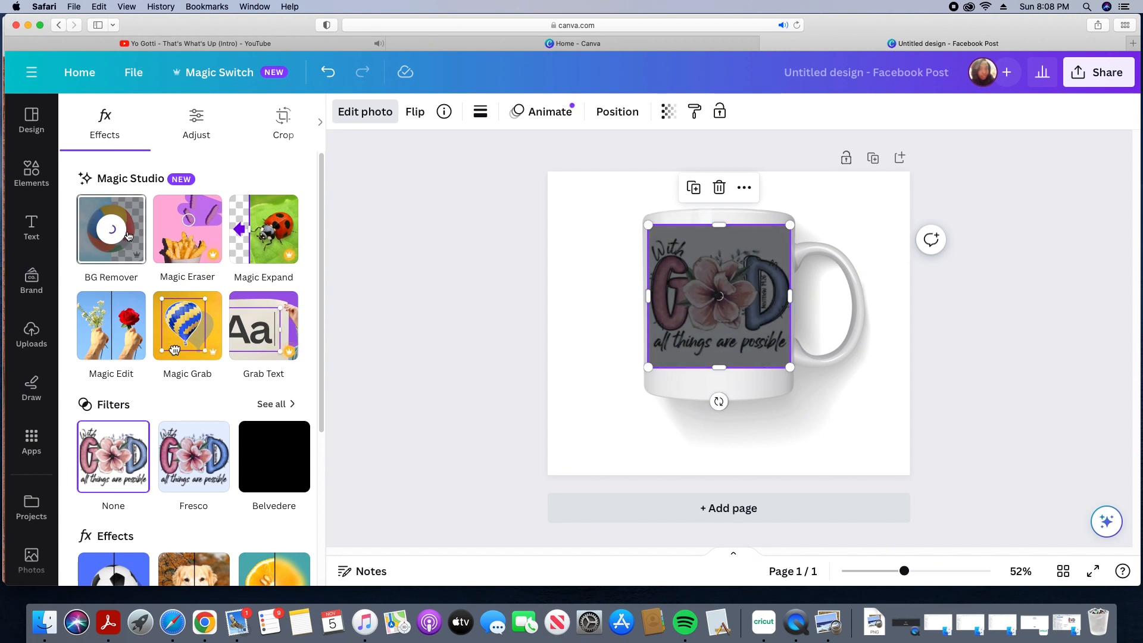
pyautogui.click(562, 325)
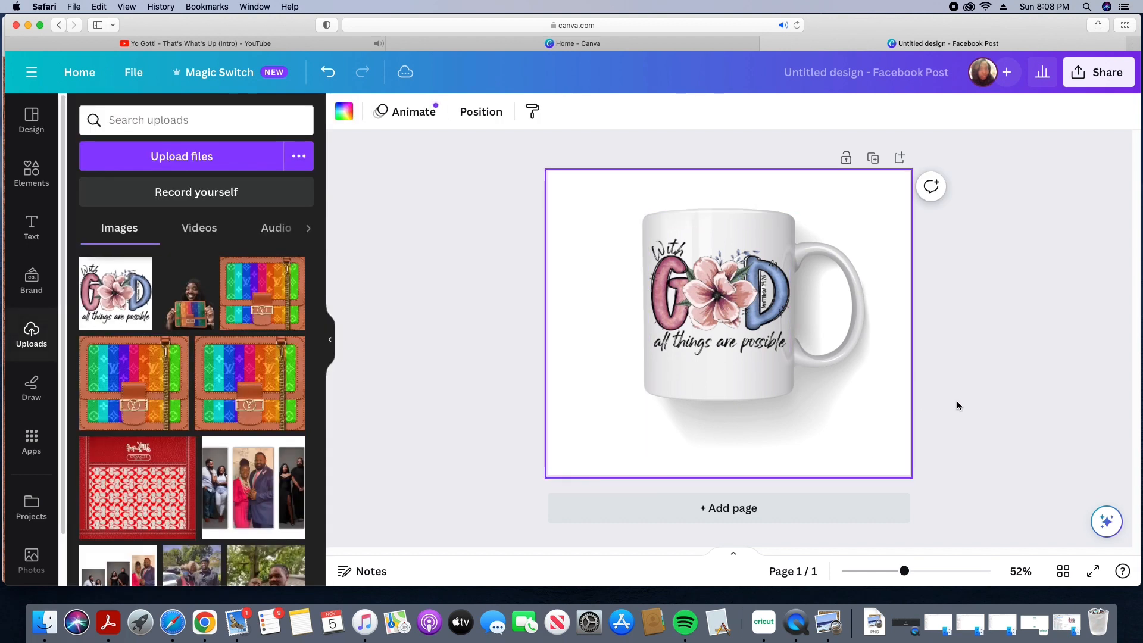
pyautogui.click(957, 402)
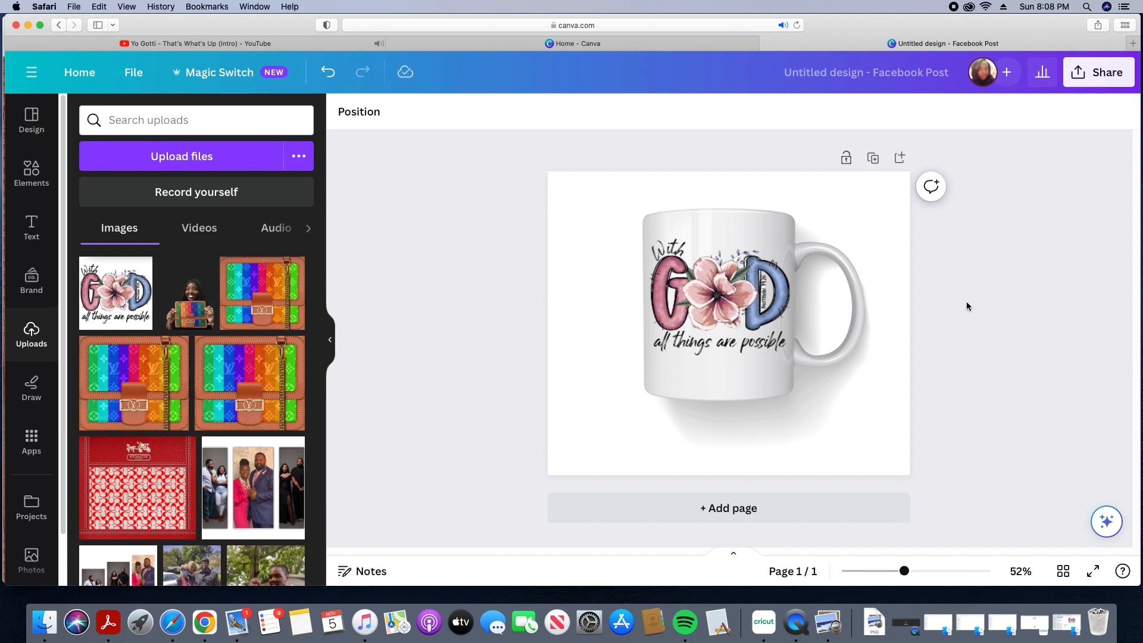
# Step: Duplicate the page and delete the With God design from the copy's mug
pyautogui.click(873, 158)
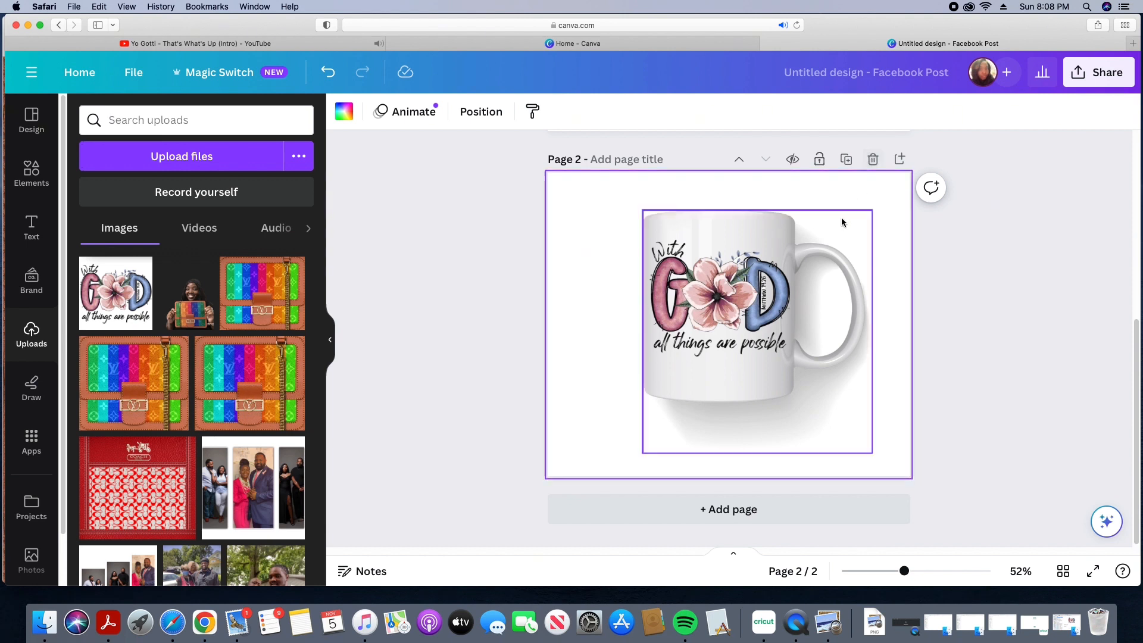
pyautogui.rightClick(748, 311)
pyautogui.click(785, 288)
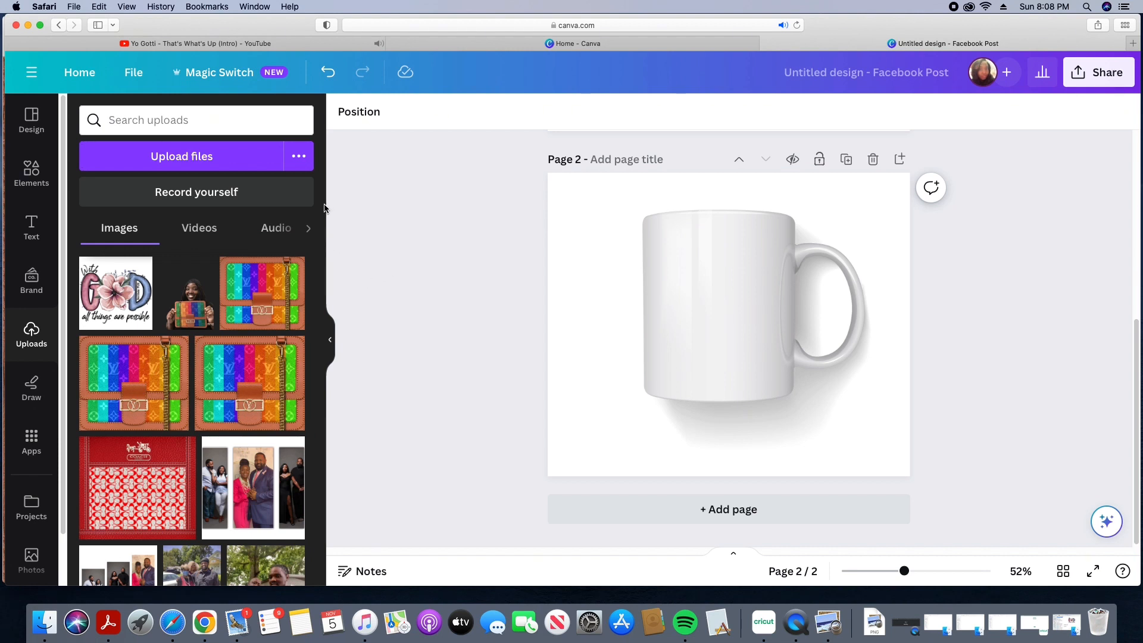
# Step: Add the Try Jesus Not Me upload to page 2 and resize it onto the mug's front, about 395 × 395
pyautogui.scroll(-15, 320, 267)
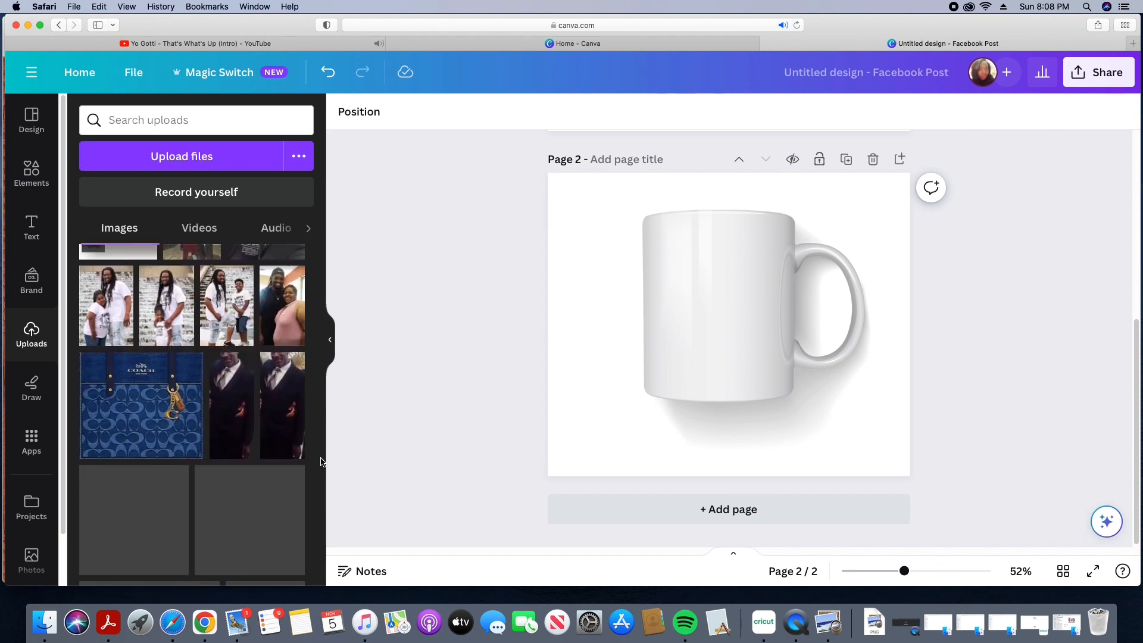
pyautogui.scroll(5, 322, 301)
pyautogui.scroll(-6, 322, 339)
pyautogui.click(262, 314)
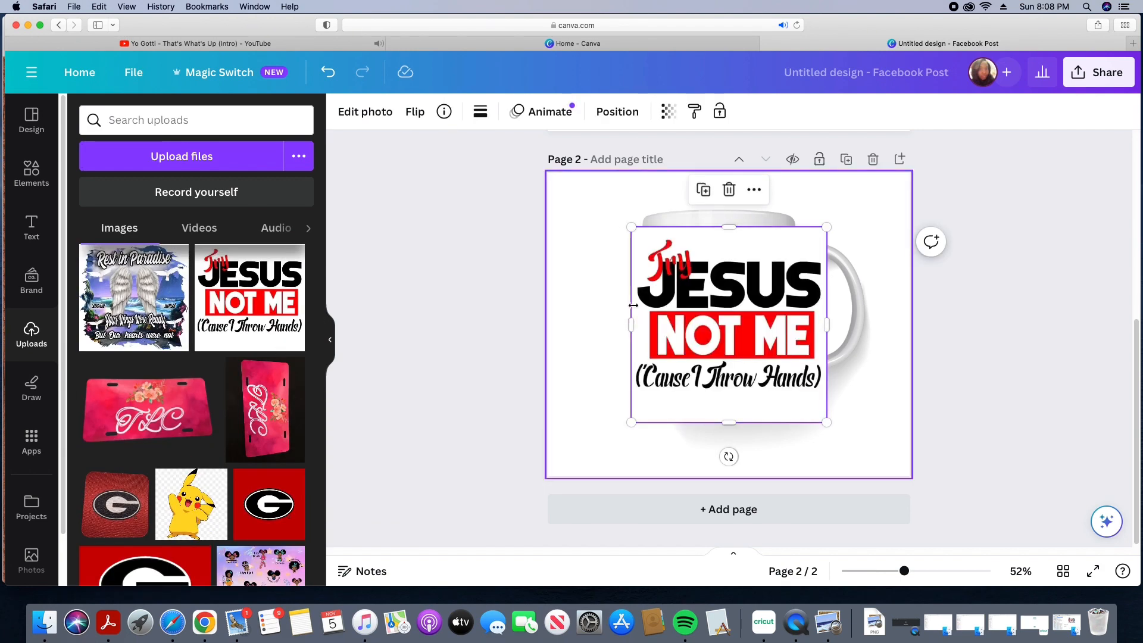
pyautogui.moveTo(631, 227); pyautogui.dragTo(684, 266)
pyautogui.moveTo(749, 343); pyautogui.dragTo(719, 306)
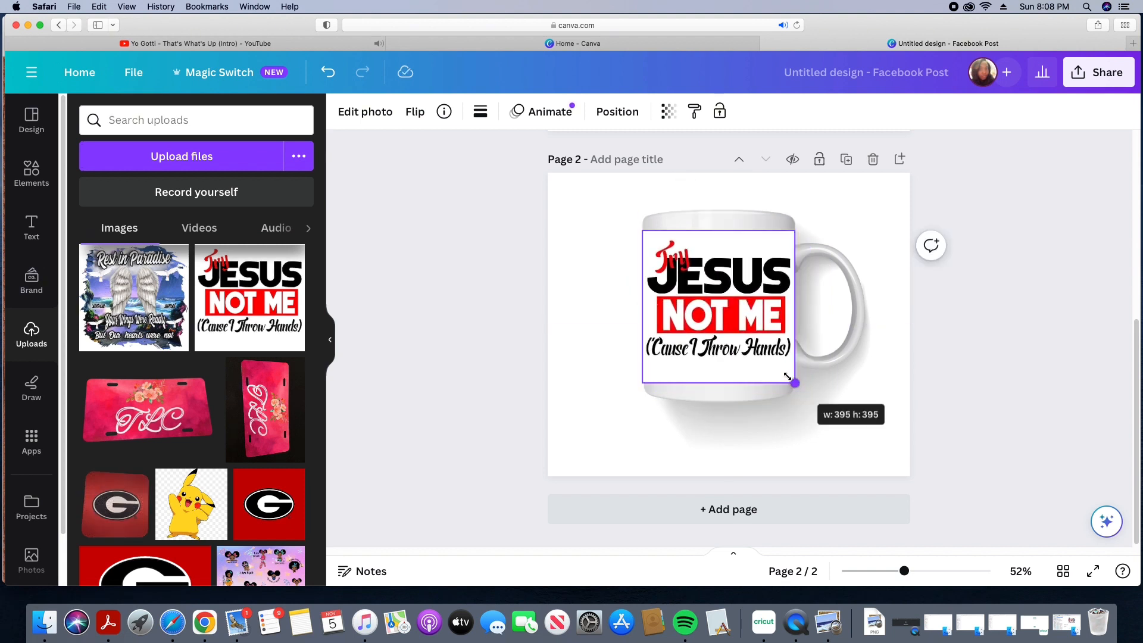
pyautogui.moveTo(748, 344); pyautogui.dragTo(749, 343)
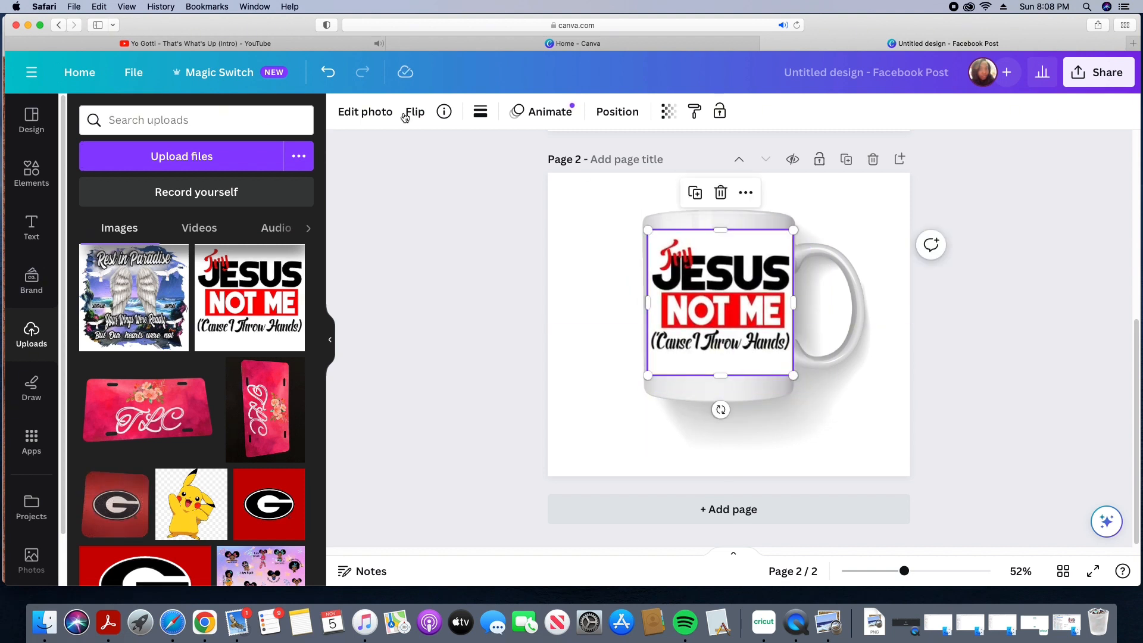
# Step: Remove the Try Jesus Not Me design's white background with BG Remover
pyautogui.click(365, 112)
pyautogui.click(111, 229)
pyautogui.click(809, 440)
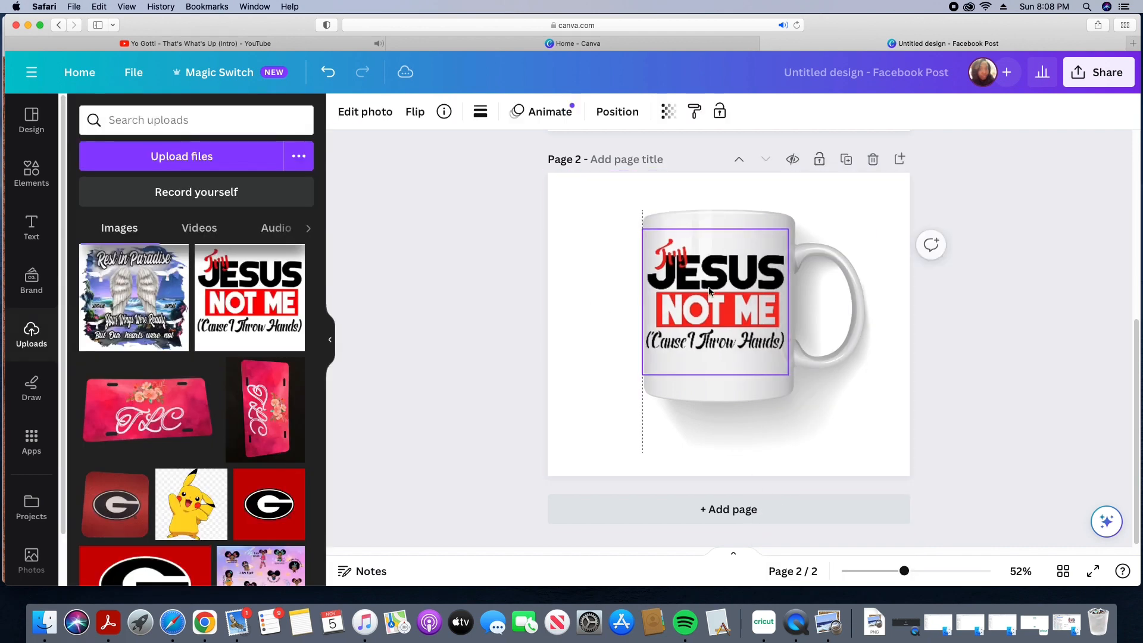
# Step: Duplicate the page and delete the Try Jesus Not Me design from the copy's mug
pyautogui.click(896, 427)
pyautogui.rightClick(774, 274)
pyautogui.click(813, 288)
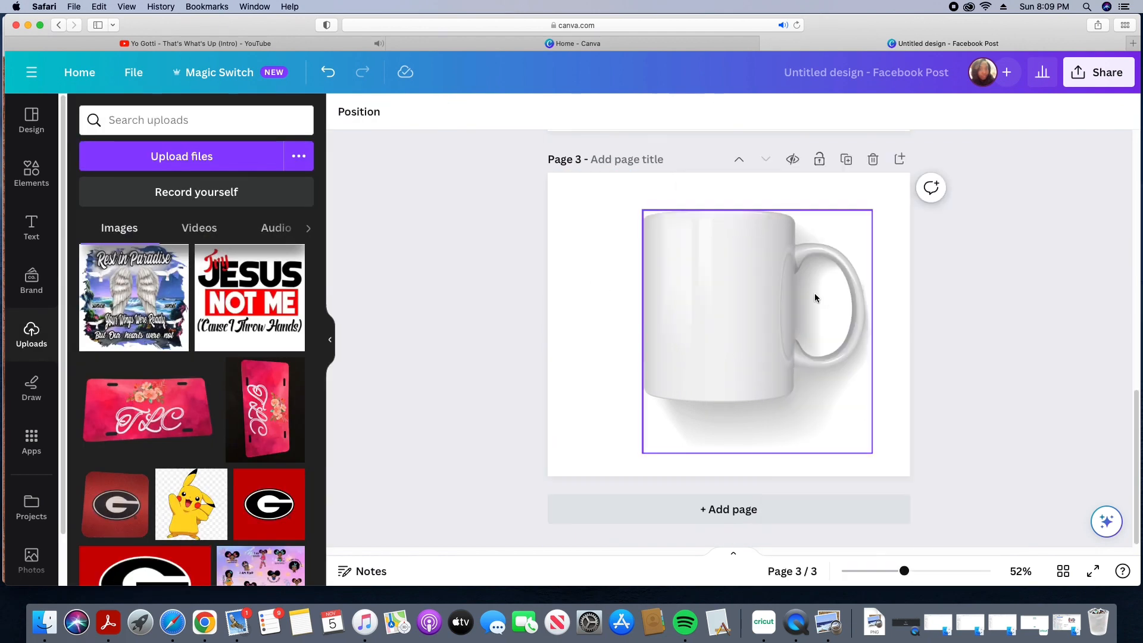
# Step: Add the No Worries God Got Me upload to page 3 and resize it onto the mug's front, about 341 × 341
pyautogui.scroll(-5, 268, 341)
pyautogui.click(268, 341)
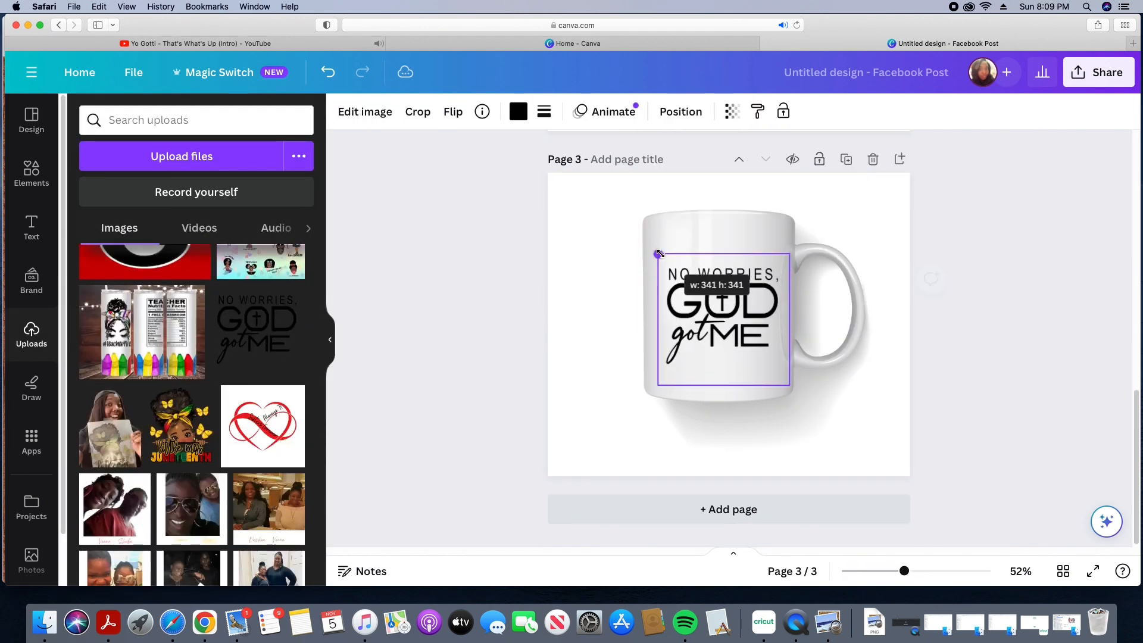
pyautogui.click(899, 412)
pyautogui.click(736, 310)
pyautogui.click(842, 331)
pyautogui.click(878, 214)
# Step: Duplicate page 3 and delete the No Worries design from the copy's mug
pyautogui.click(846, 159)
pyautogui.rightClick(725, 316)
pyautogui.click(751, 359)
# Step: Scroll through the uploads to look for a mug photo held in a hand
pyautogui.scroll(-10, 321, 317)
pyautogui.scroll(-15, 320, 317)
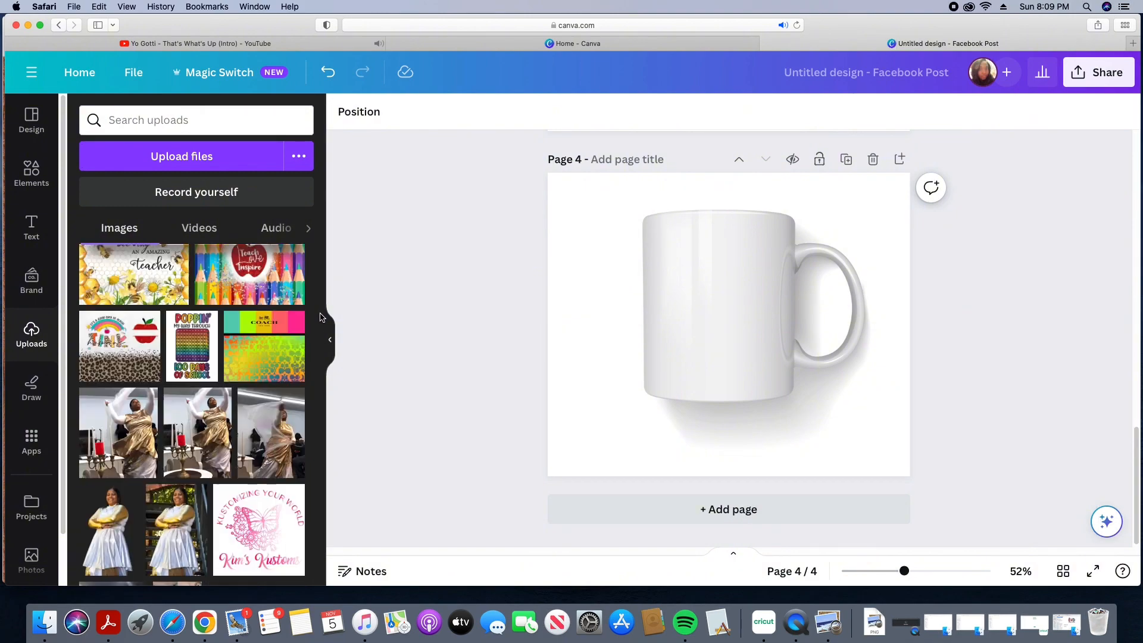
pyautogui.scroll(-15, 323, 331)
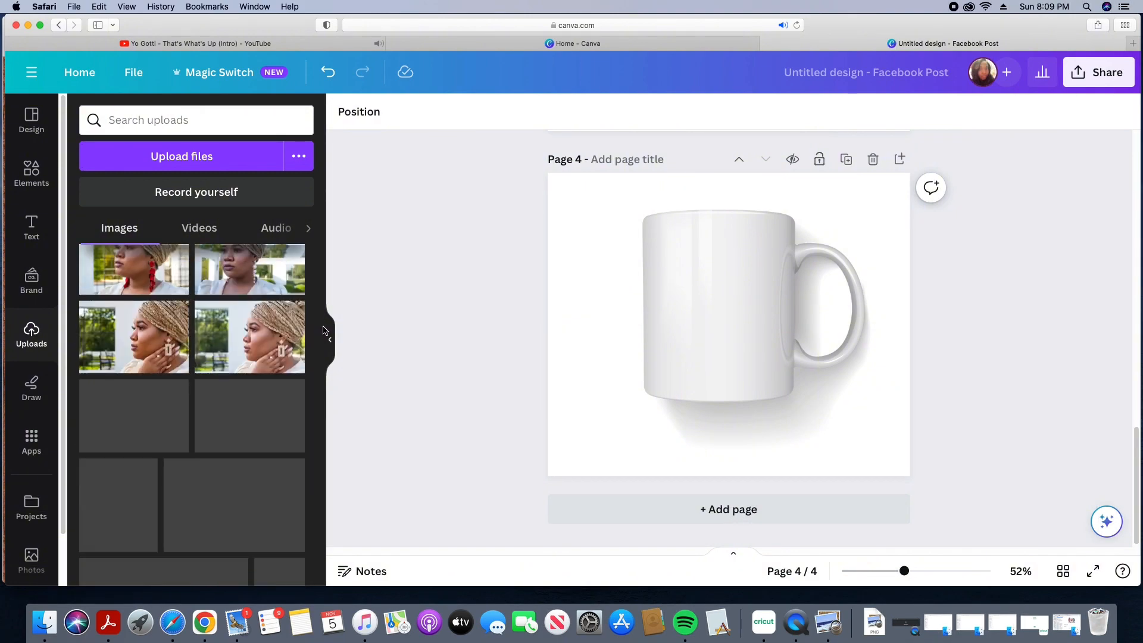
pyautogui.scroll(-10, 324, 334)
pyautogui.click(250, 470)
pyautogui.rightClick(675, 346)
pyautogui.click(722, 297)
pyautogui.scroll(-5, 308, 425)
pyautogui.scroll(-10, 309, 425)
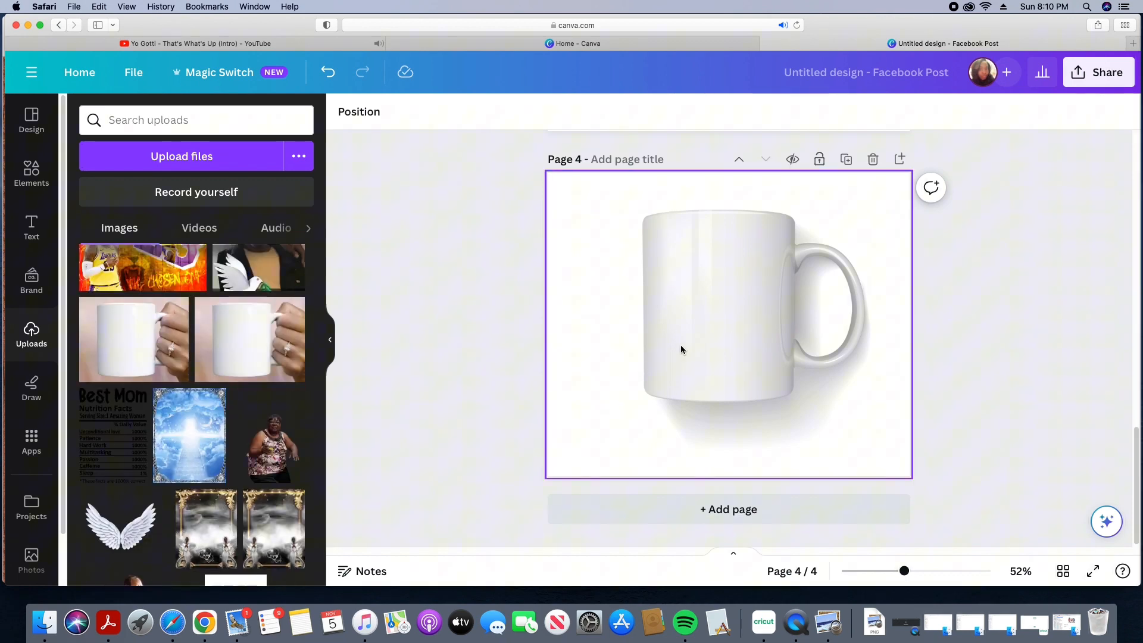
# Step: Replace page 4's white mug graphic with the hand-held mug photo upload, enlarged to fill the page
pyautogui.rightClick(730, 287)
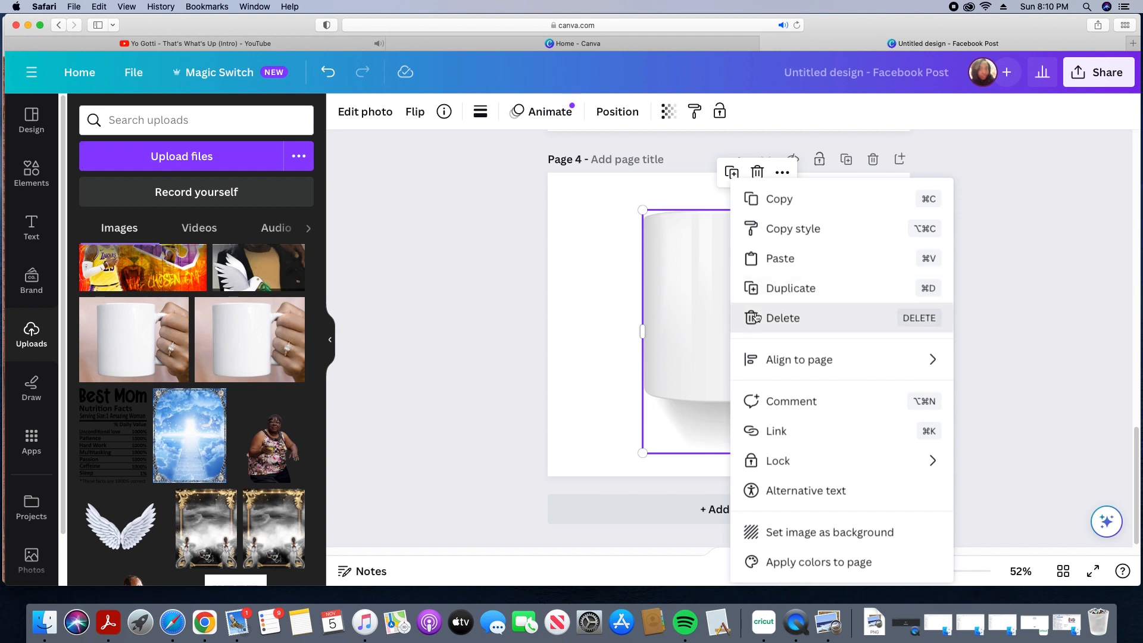
pyautogui.click(755, 317)
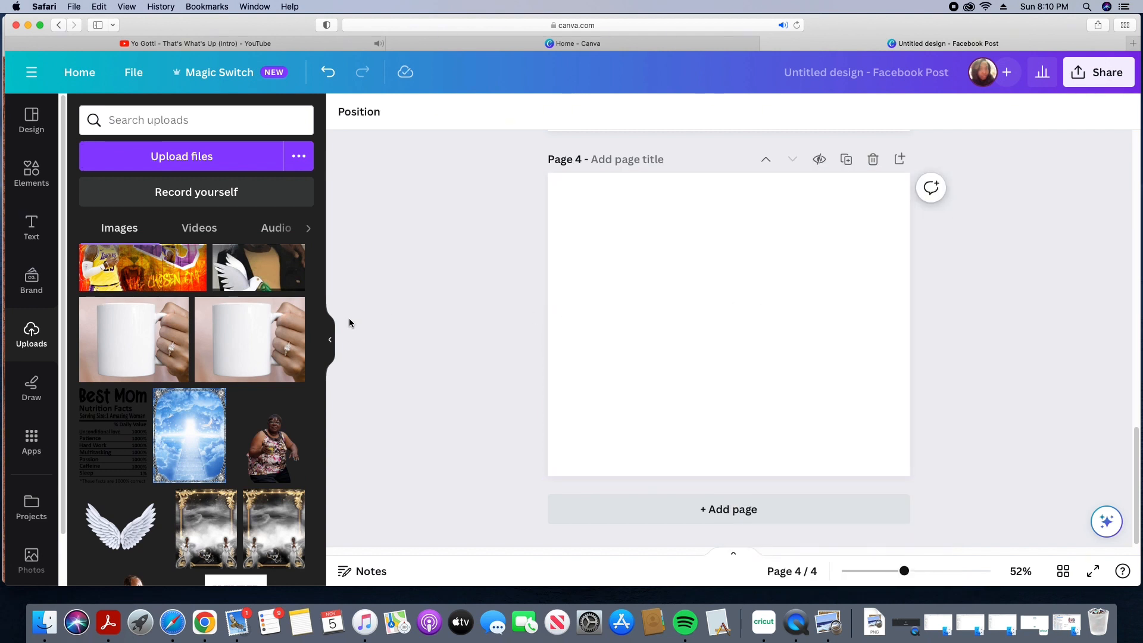
pyautogui.click(260, 344)
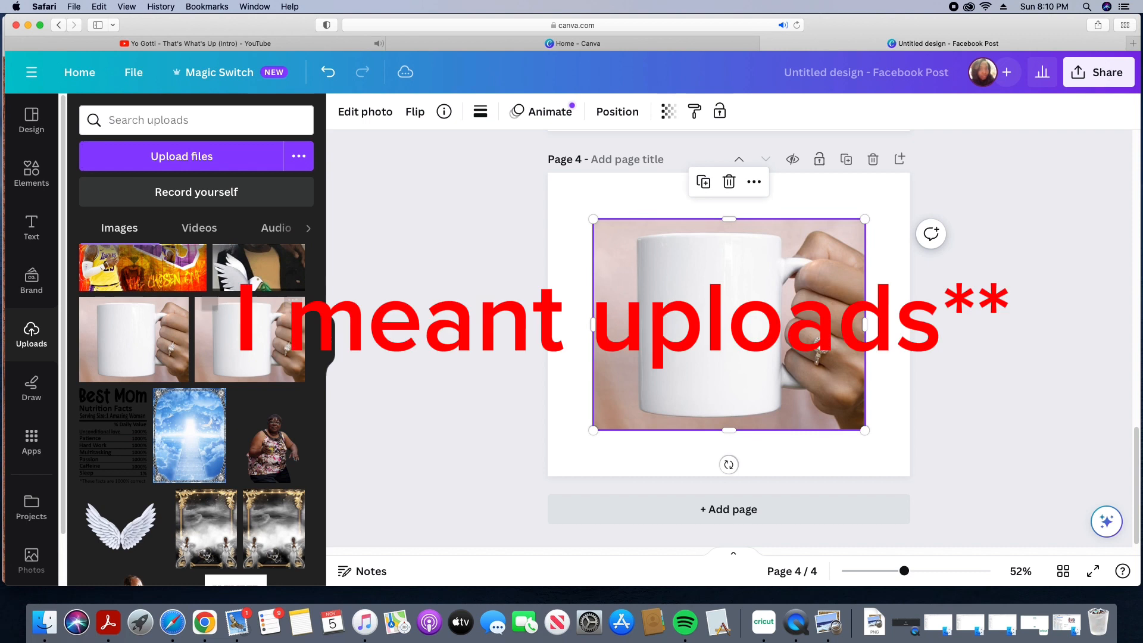
pyautogui.moveTo(593, 220); pyautogui.dragTo(563, 173)
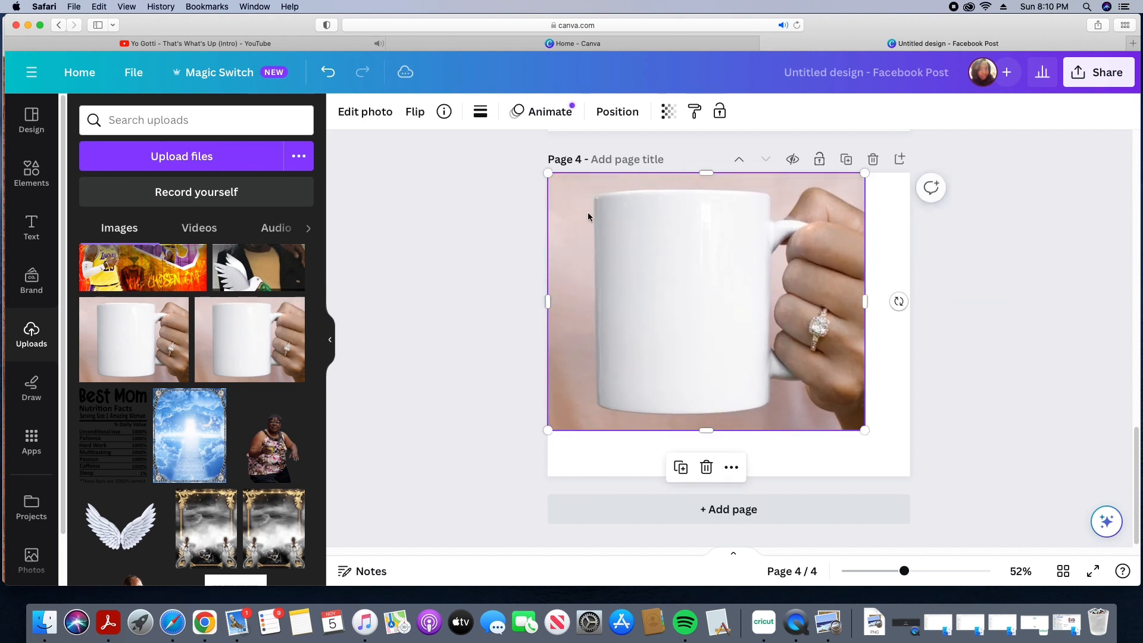
pyautogui.moveTo(864, 430); pyautogui.dragTo(897, 485)
pyautogui.moveTo(738, 471); pyautogui.dragTo(738, 479)
# Step: Add the Teacher World Changer upload, crop off its empty lower part, and position it on the mug's front
pyautogui.scroll(-1, 322, 452)
pyautogui.scroll(-5, 326, 452)
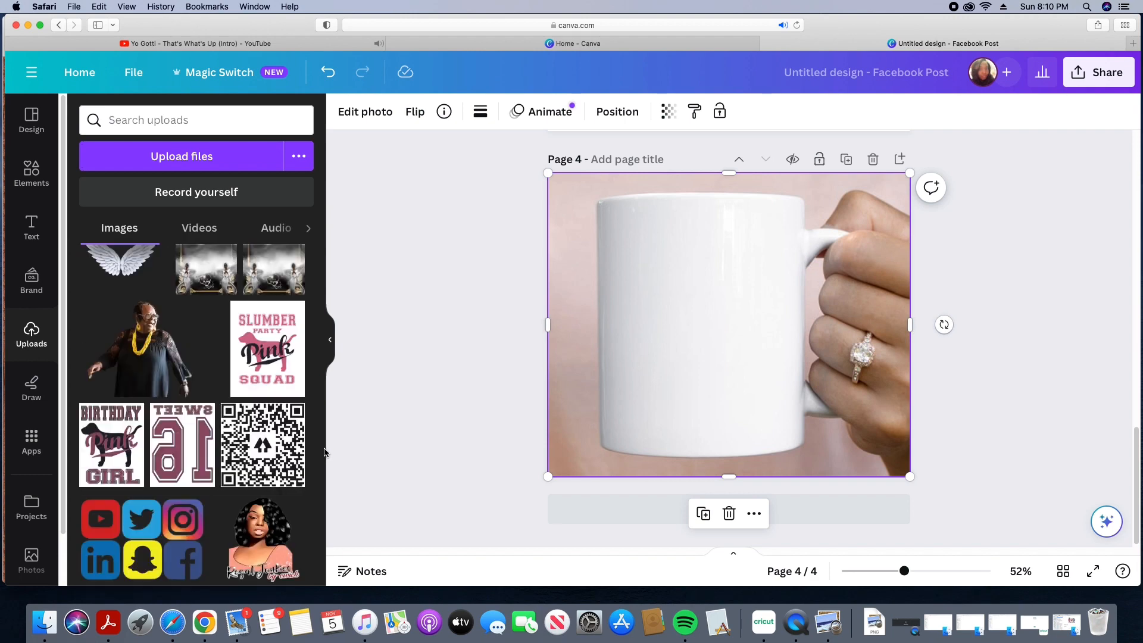
pyautogui.scroll(-5, 325, 452)
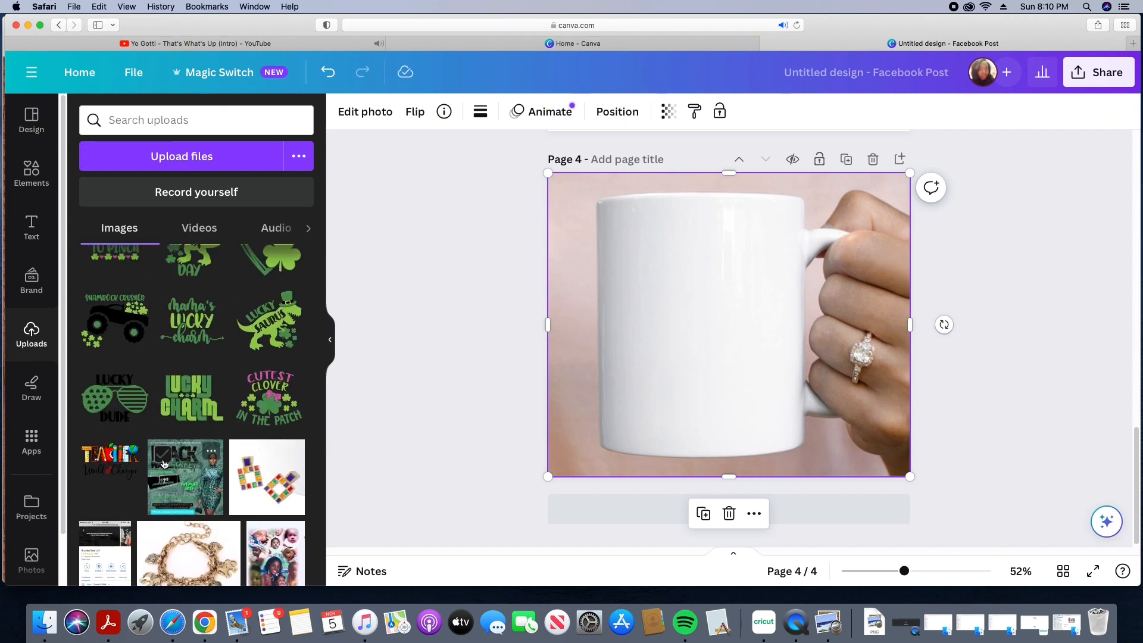
pyautogui.click(107, 457)
pyautogui.moveTo(708, 297); pyautogui.dragTo(687, 310)
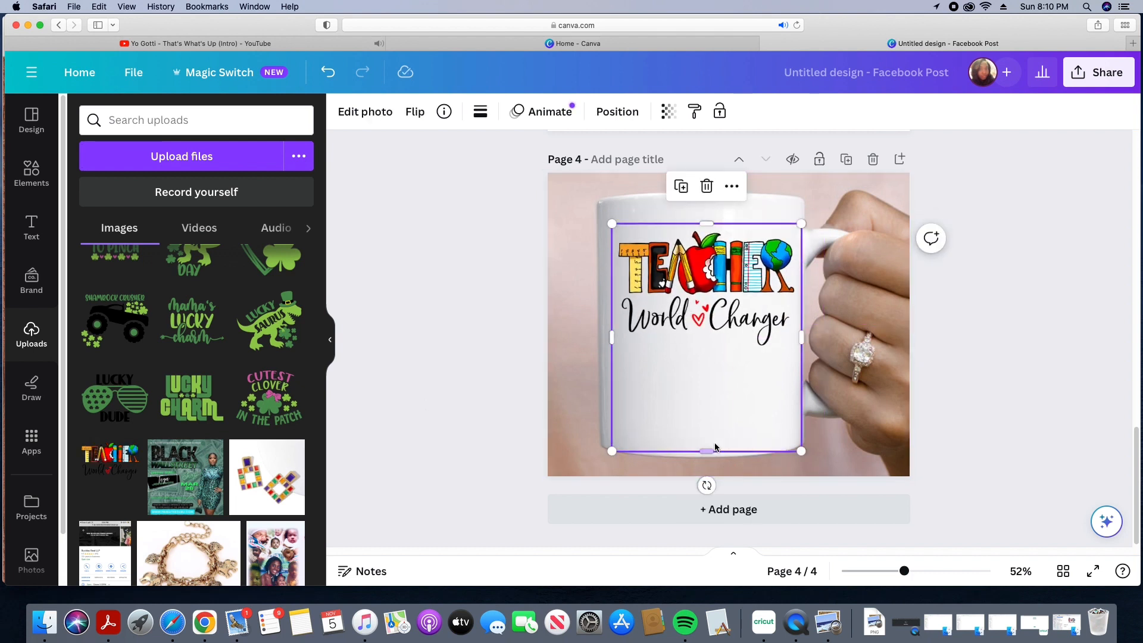
pyautogui.moveTo(705, 450); pyautogui.dragTo(705, 354)
pyautogui.moveTo(722, 288); pyautogui.dragTo(719, 293)
pyautogui.moveTo(800, 354); pyautogui.dragTo(802, 360)
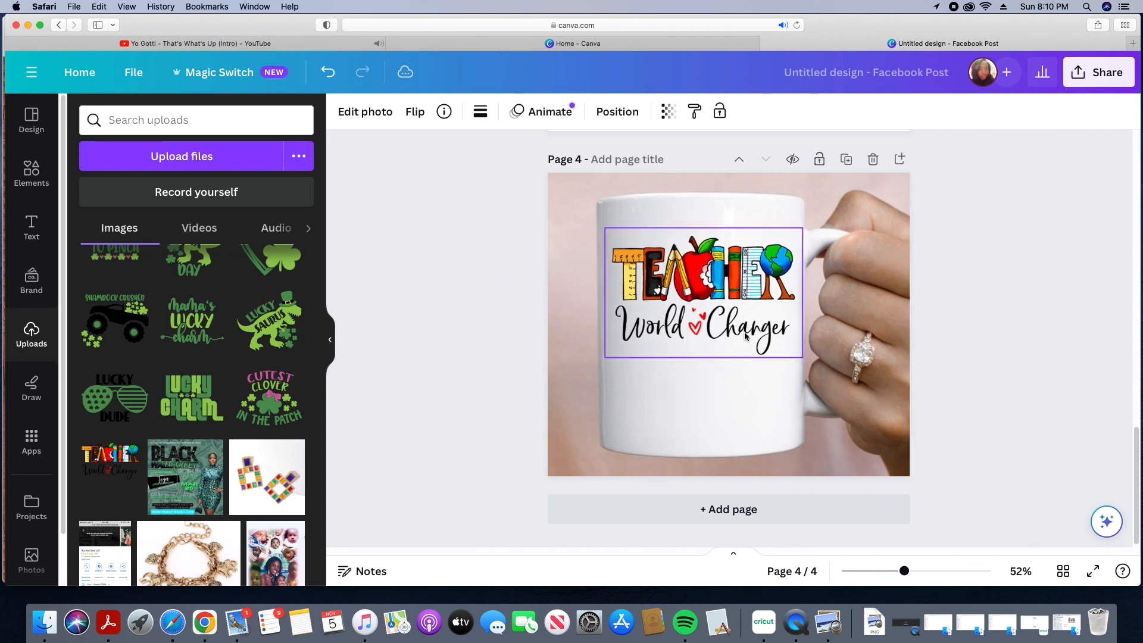
pyautogui.click(919, 451)
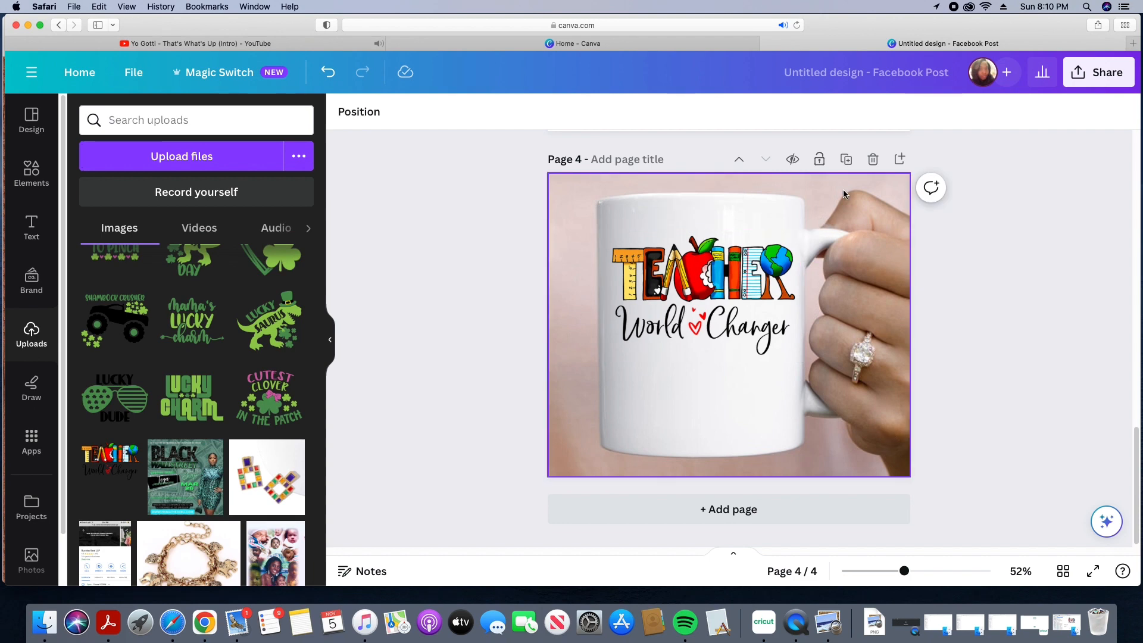
# Step: Duplicate page 4 and delete the Teacher World Changer design from the copy
pyautogui.click(845, 159)
pyautogui.click(731, 292)
pyautogui.rightClick(713, 301)
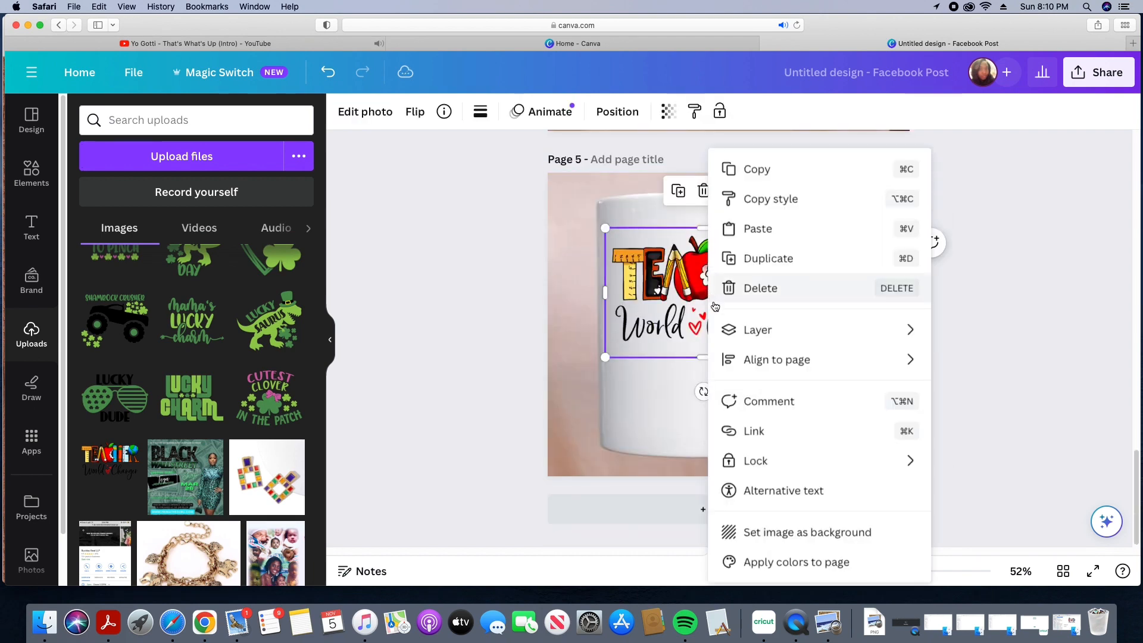
pyautogui.click(751, 288)
# Step: Add the Yoda One For Me upload to page 5 and position it on the mug's front
pyautogui.scroll(-2, 316, 374)
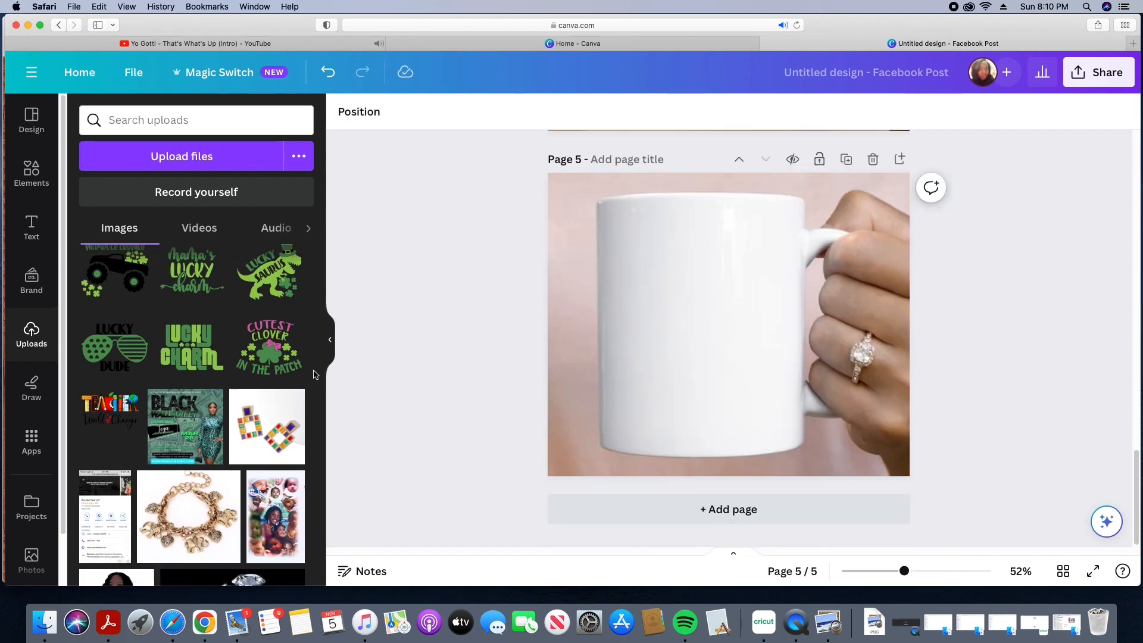
pyautogui.scroll(-4, 316, 373)
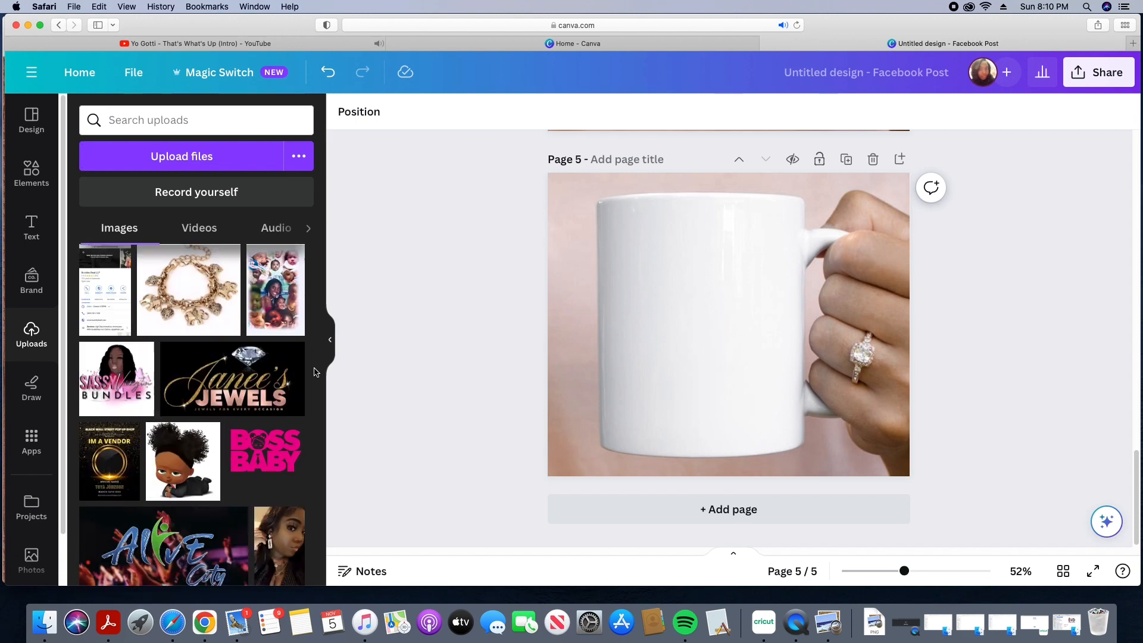
pyautogui.scroll(-6, 316, 373)
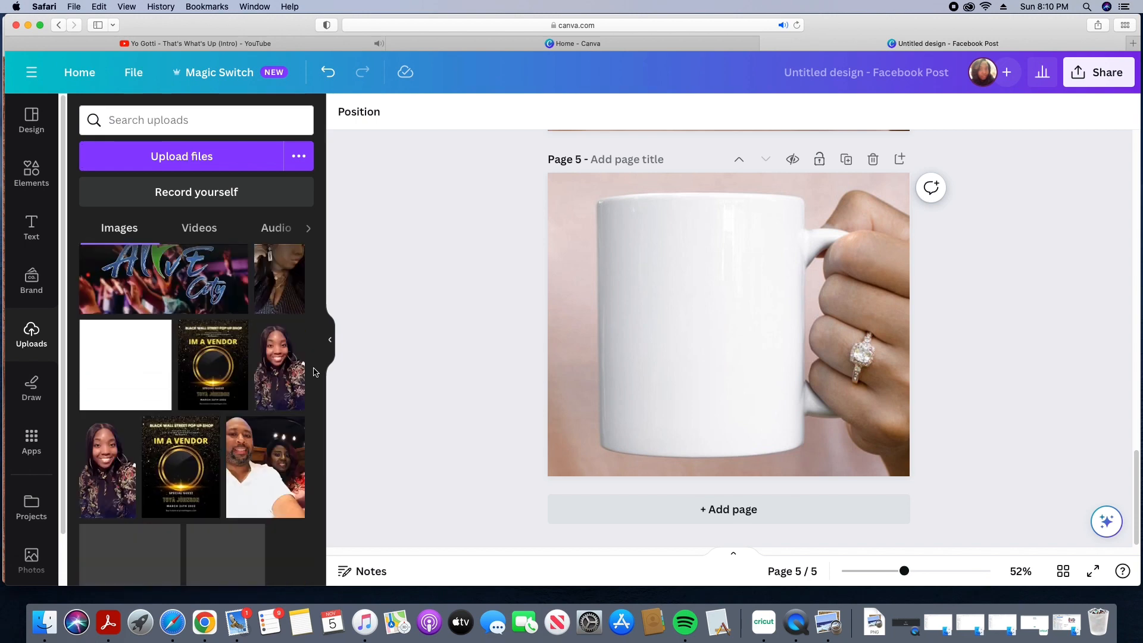
pyautogui.scroll(-5, 316, 373)
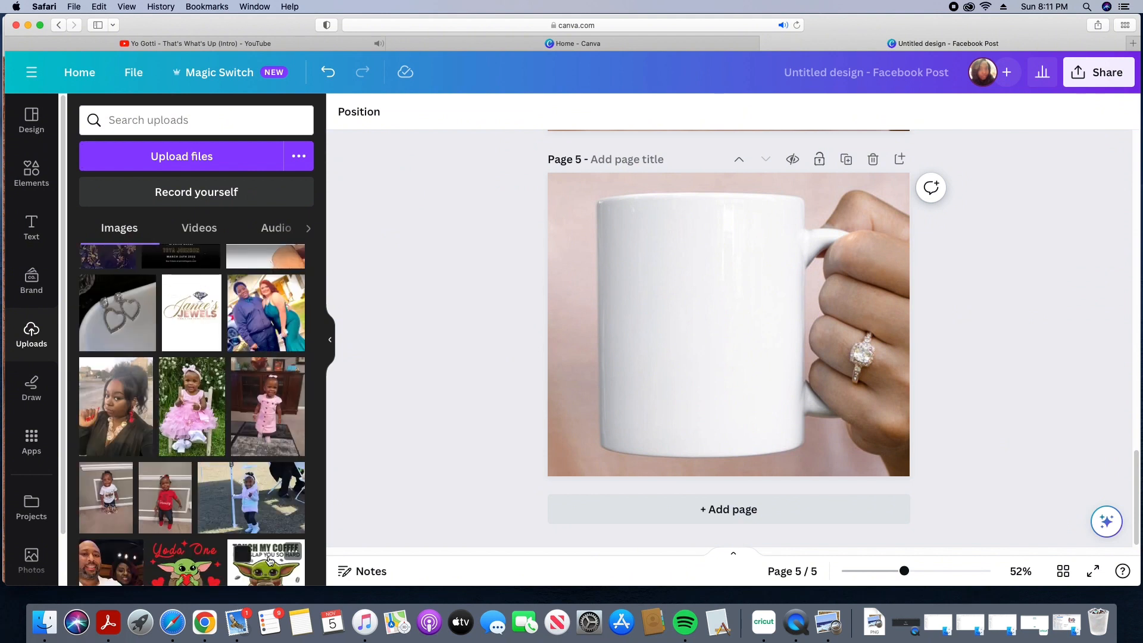
pyautogui.click(201, 571)
pyautogui.moveTo(675, 337); pyautogui.dragTo(651, 334)
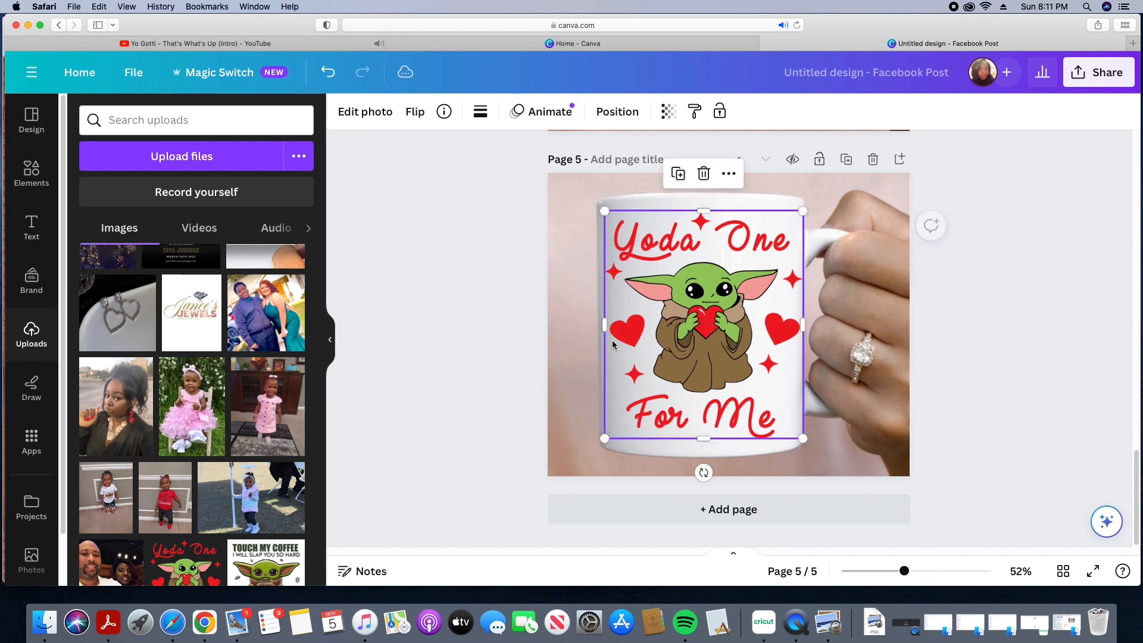
pyautogui.click(398, 338)
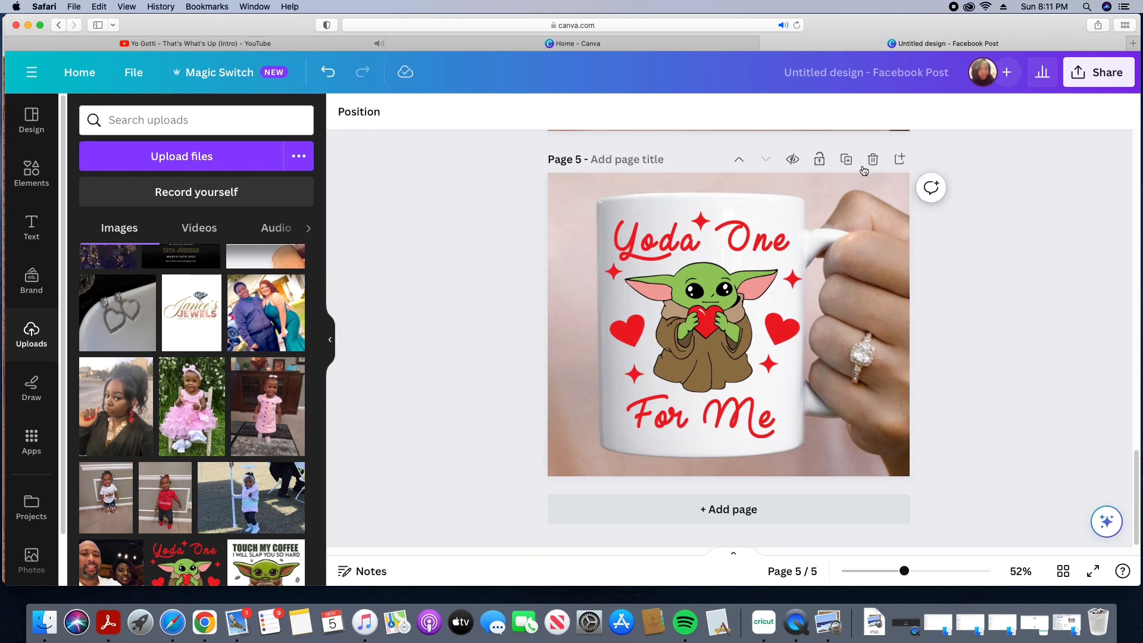
# Step: Duplicate page 5 and delete the Yoda One For Me design from the copy
pyautogui.click(844, 167)
pyautogui.rightClick(723, 298)
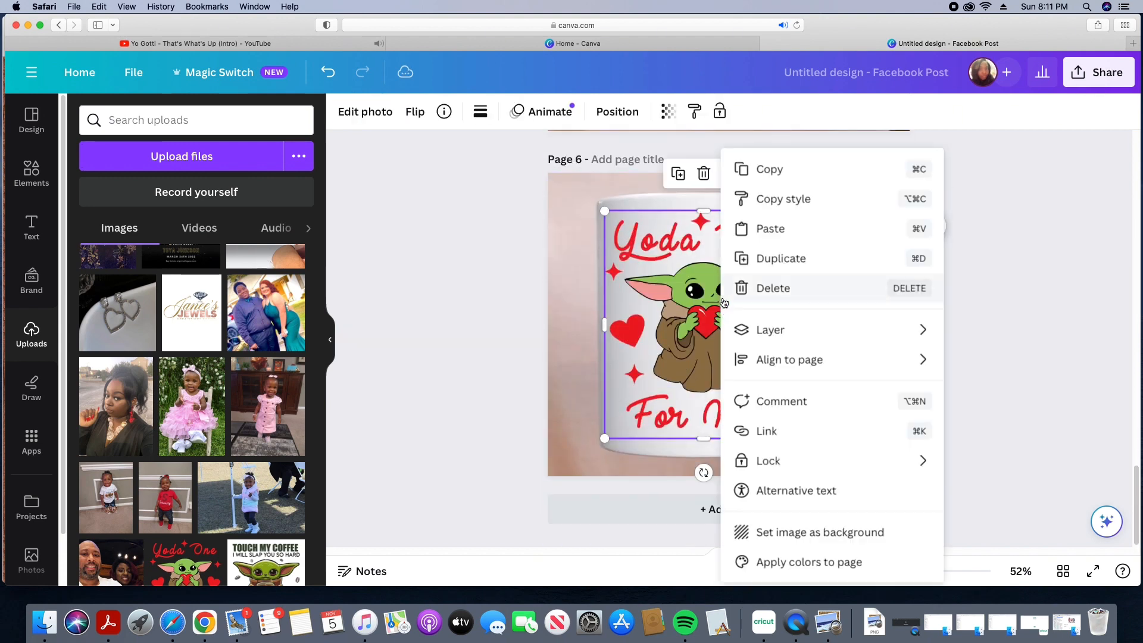
pyautogui.click(744, 303)
# Step: Add the Touch My Coffee upload to page 6 and enlarge it to cover the mug's front
pyautogui.scroll(-5, 203, 437)
pyautogui.click(188, 340)
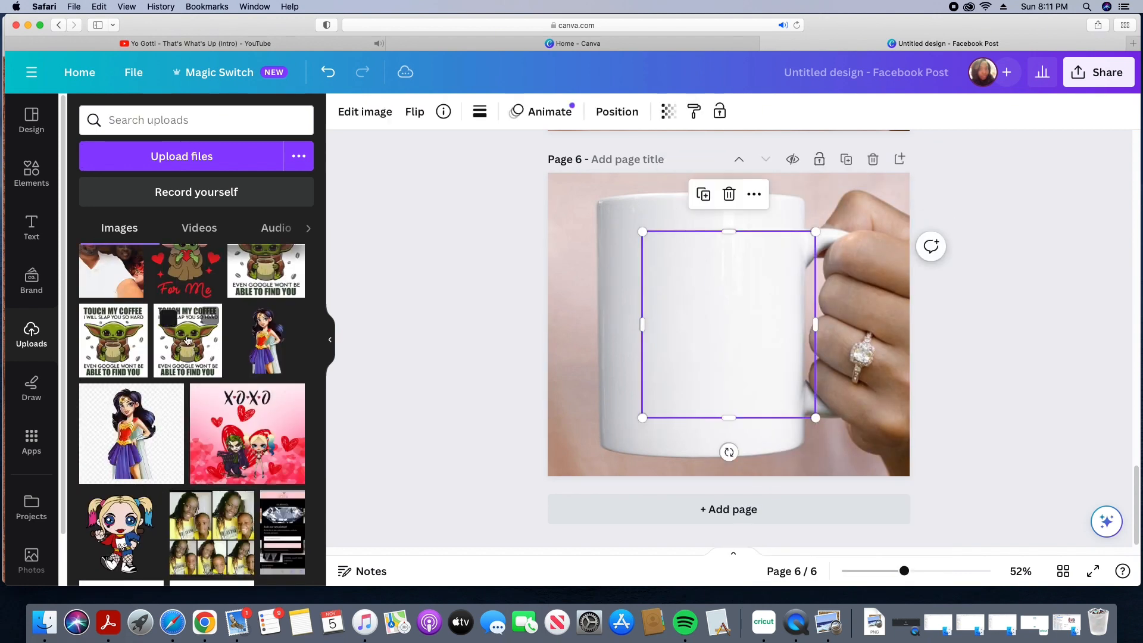
pyautogui.moveTo(727, 287); pyautogui.dragTo(709, 288)
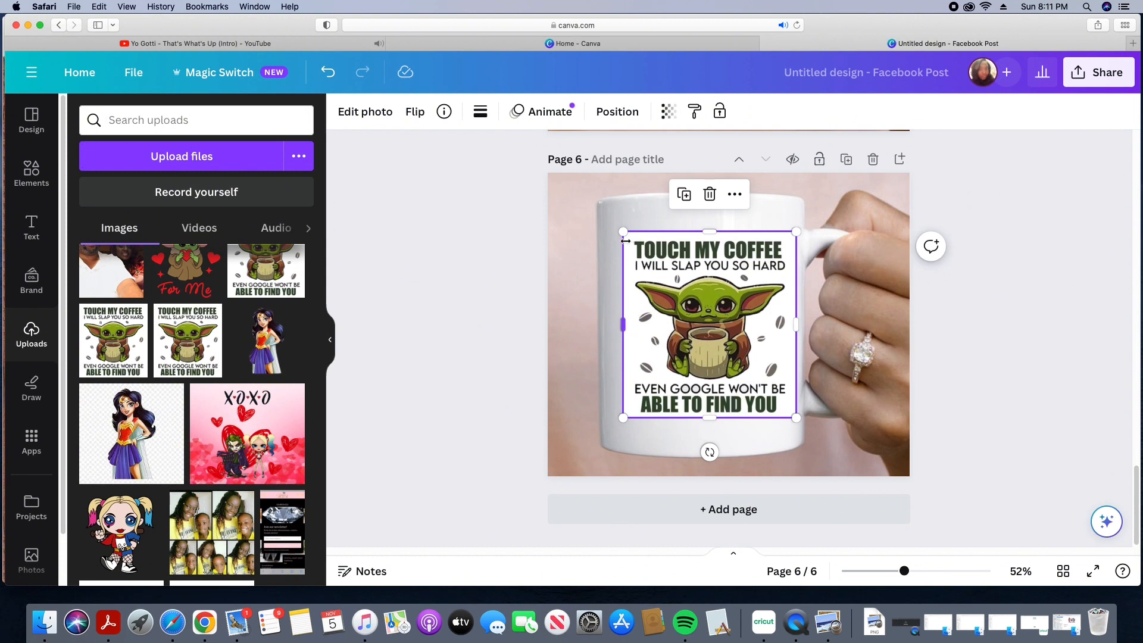
pyautogui.moveTo(619, 232); pyautogui.dragTo(603, 210)
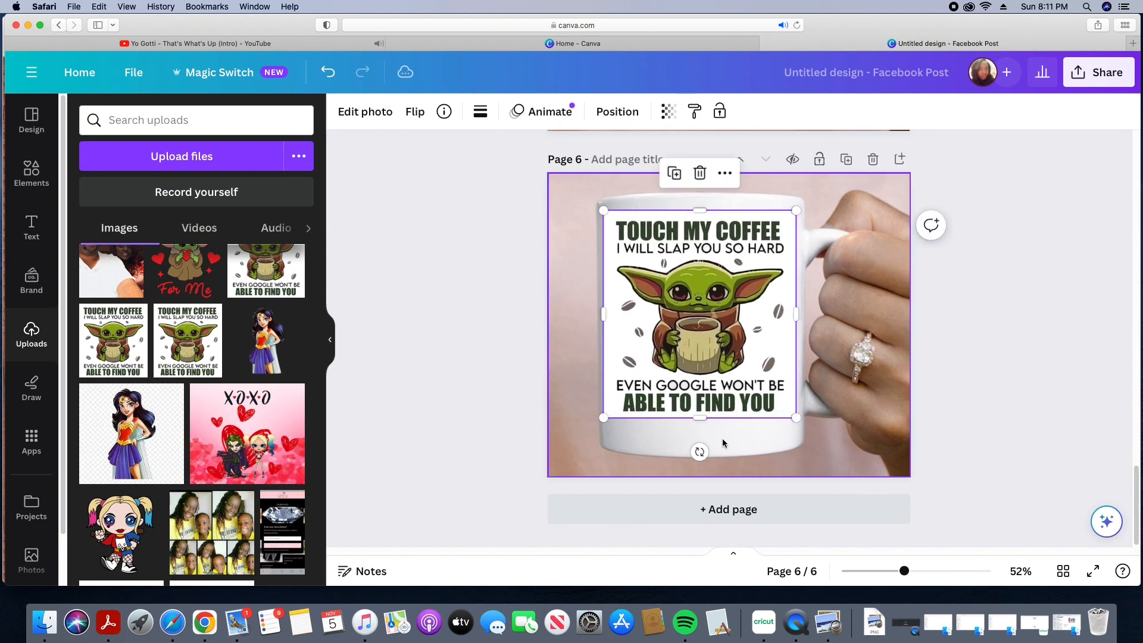
pyautogui.moveTo(796, 419); pyautogui.dragTo(801, 425)
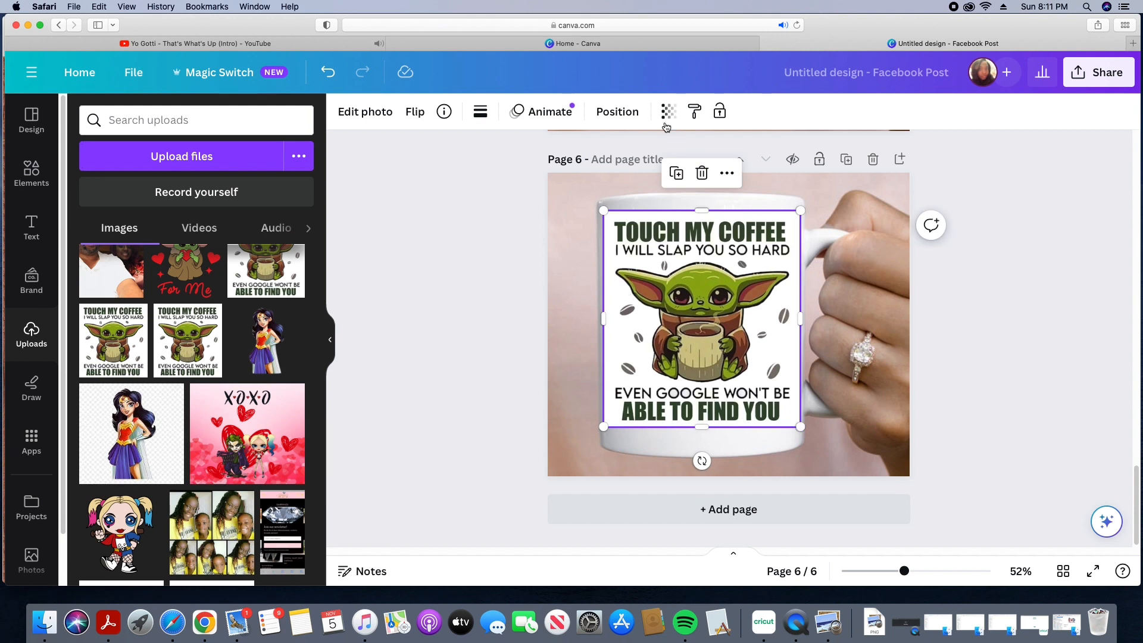
# Step: Remove the Touch My Coffee design's white background with BG Remover
pyautogui.click(372, 114)
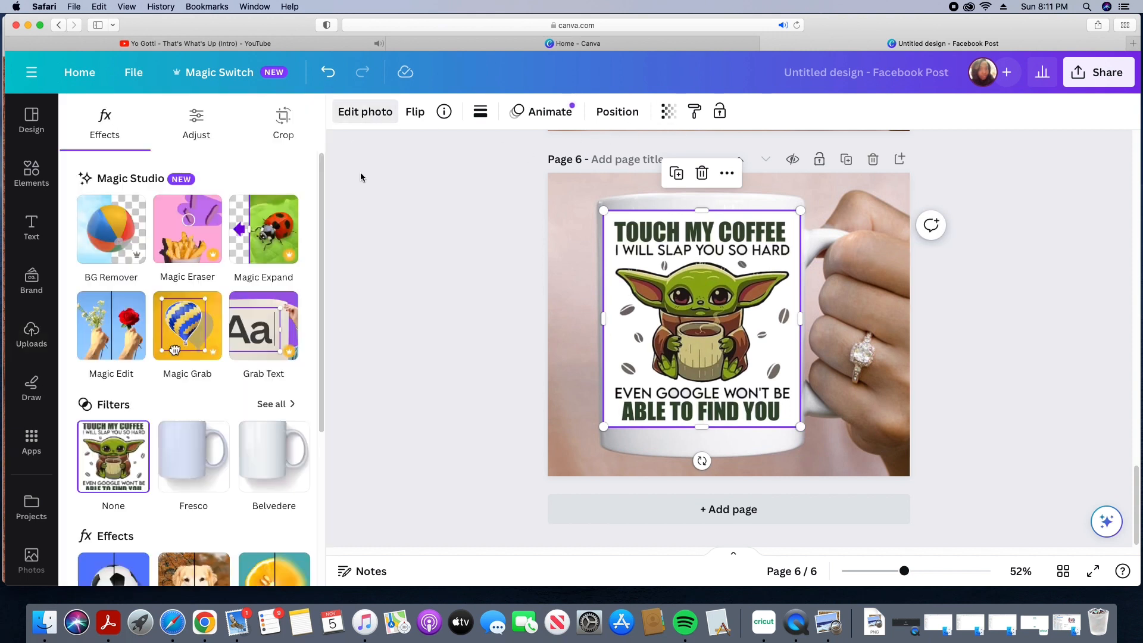
pyautogui.click(111, 250)
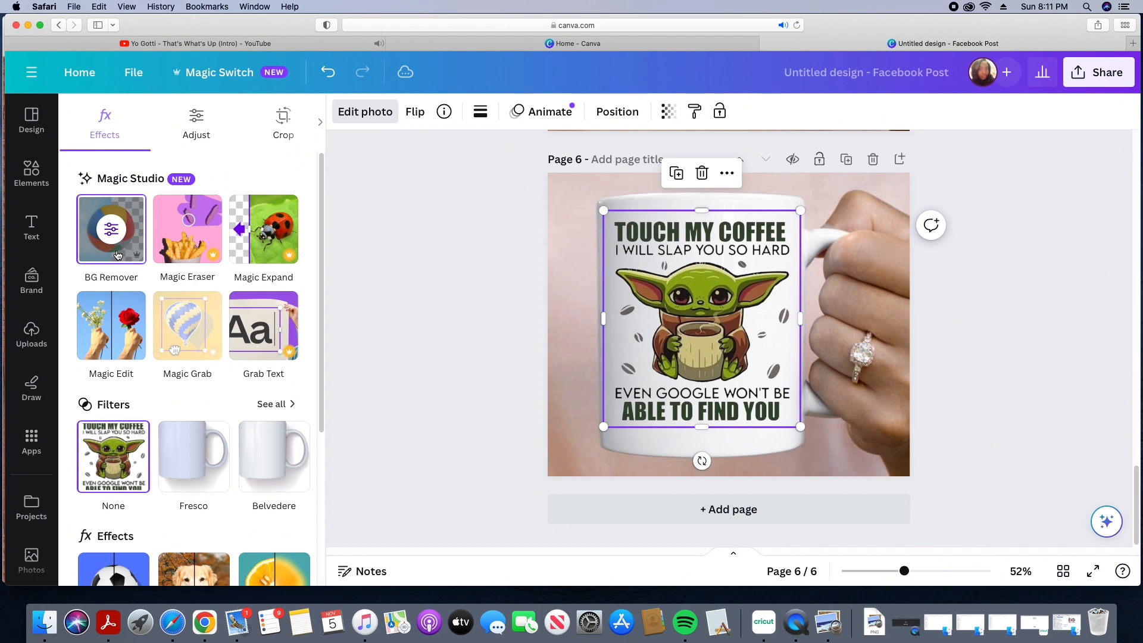
pyautogui.click(407, 285)
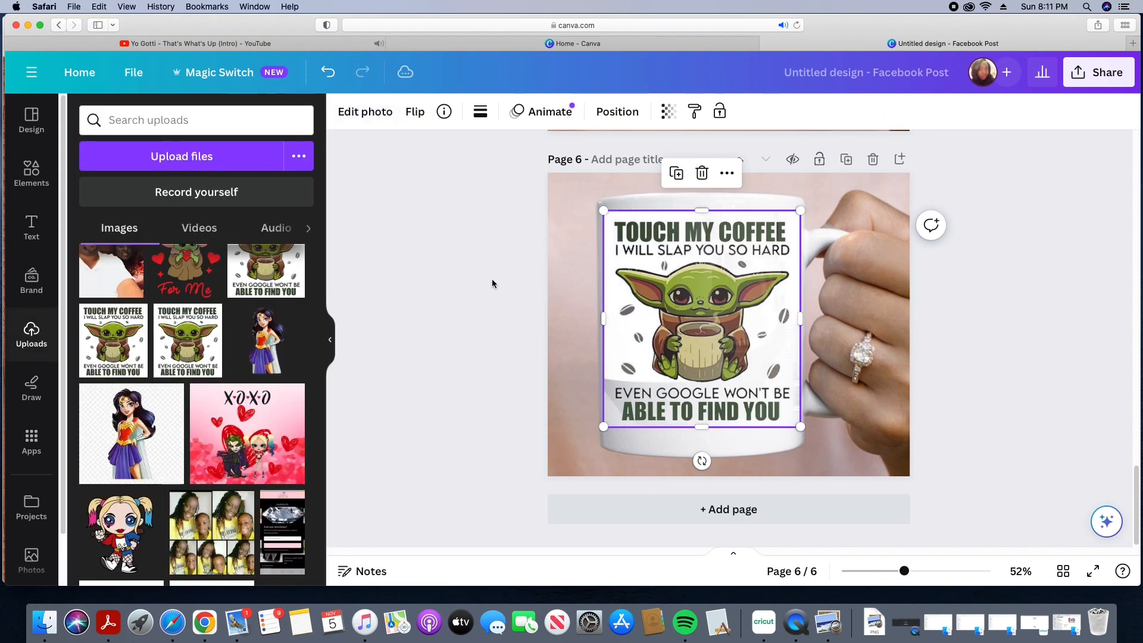
pyautogui.click(482, 350)
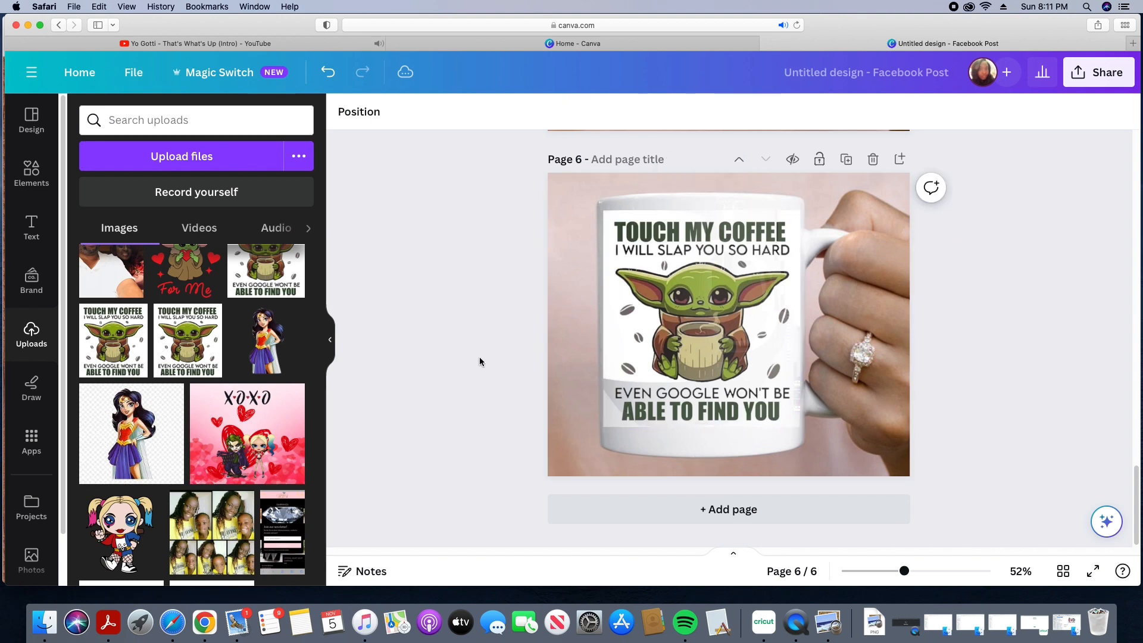
pyautogui.click(619, 333)
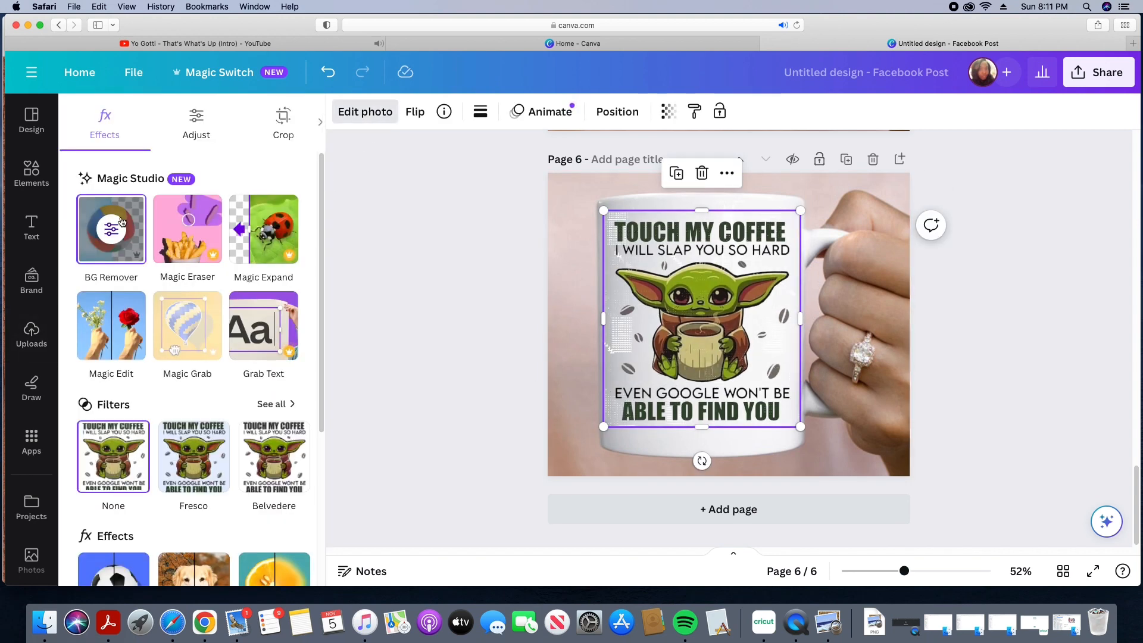
pyautogui.click(124, 216)
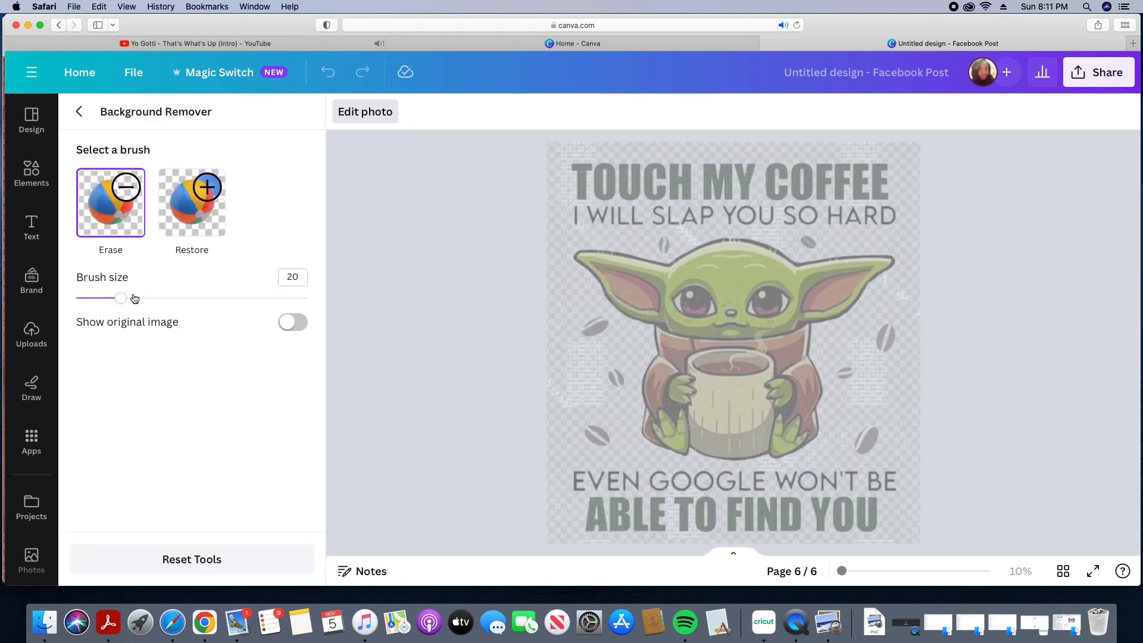
pyautogui.moveTo(121, 302)
pyautogui.mouseDown()
pyautogui.moveTo(292, 307)
pyautogui.moveTo(175, 304)
pyautogui.mouseUp()
pyautogui.click(80, 113)
pyautogui.click(494, 294)
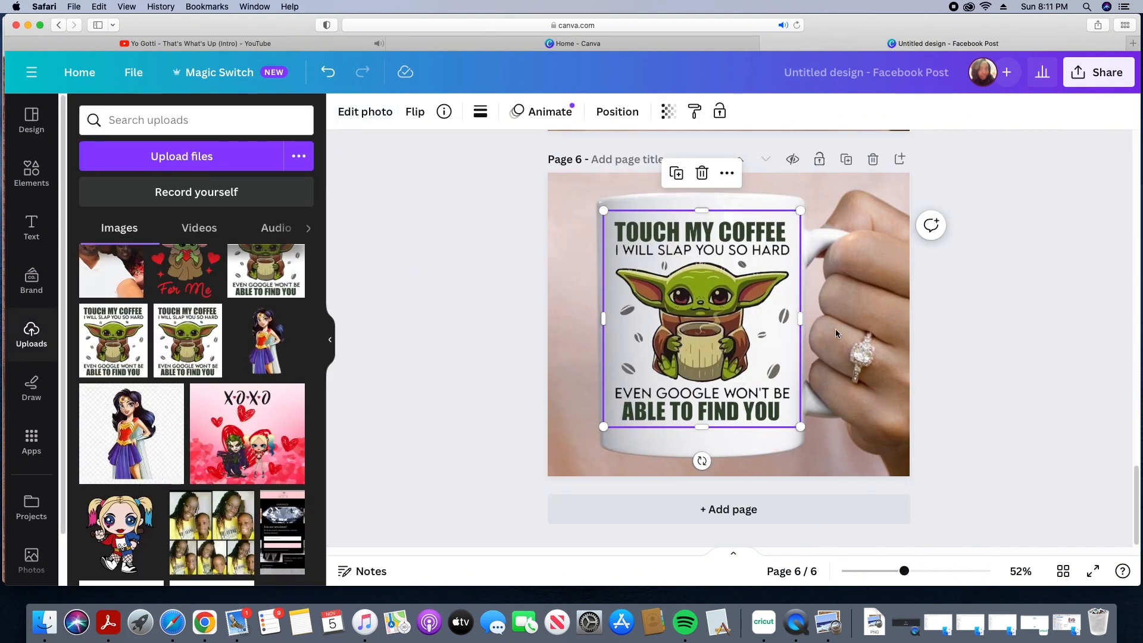
pyautogui.click(1026, 323)
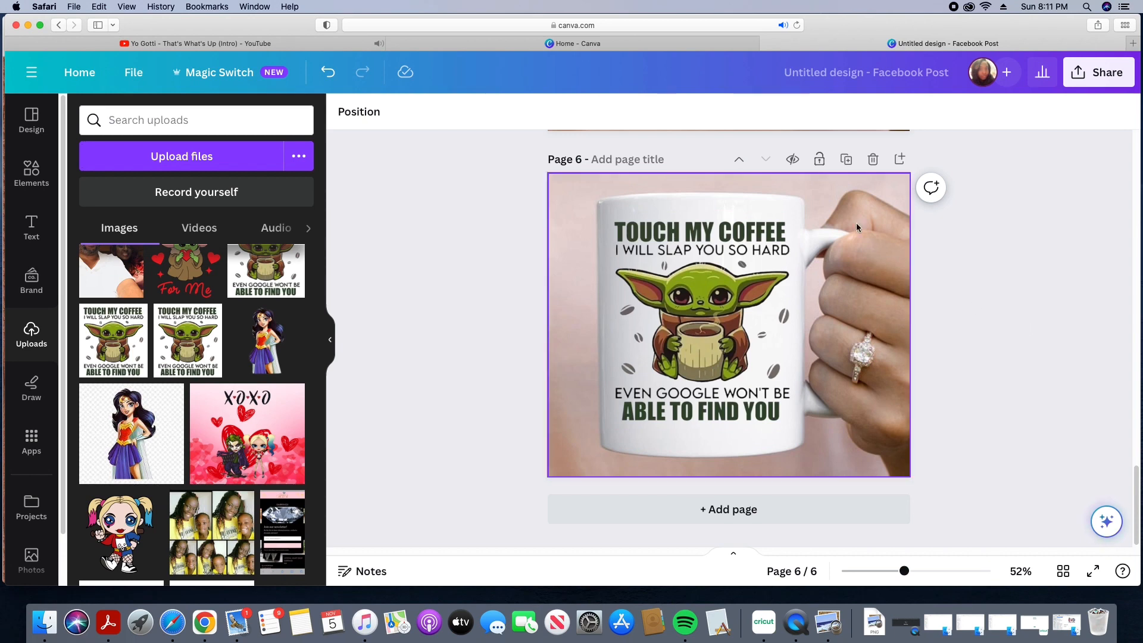
# Step: Duplicate page 6 and delete the Touch My Coffee design from the copy
pyautogui.click(846, 159)
pyautogui.rightClick(843, 228)
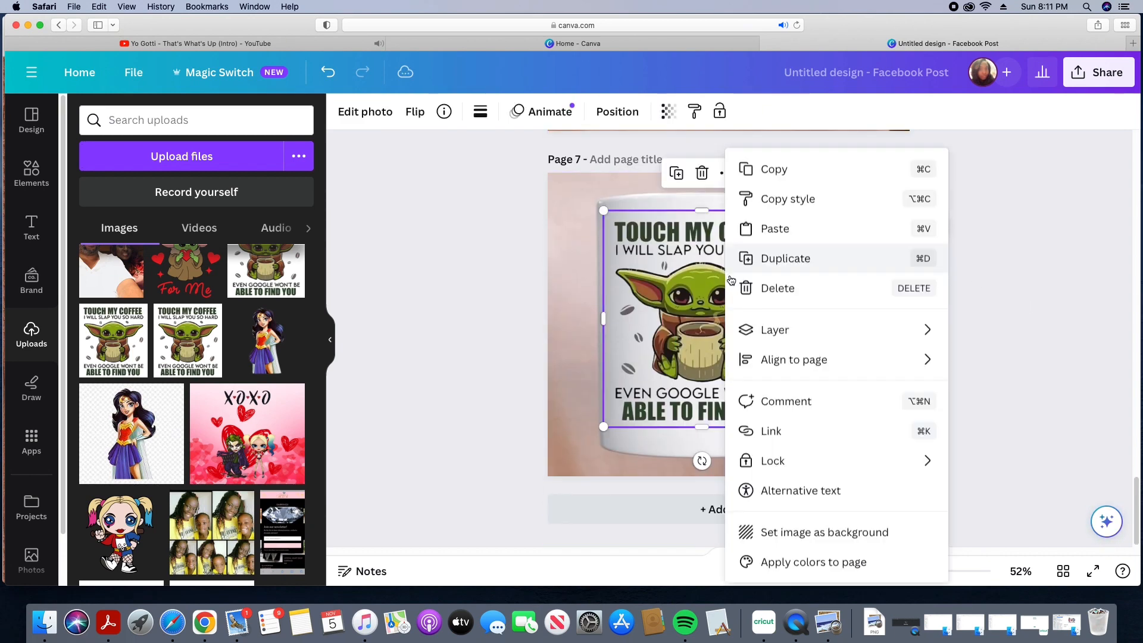
pyautogui.click(761, 297)
# Step: Add the With God all things are possible upload to page 7 and resize it onto the mug's front
pyautogui.scroll(-5, 310, 399)
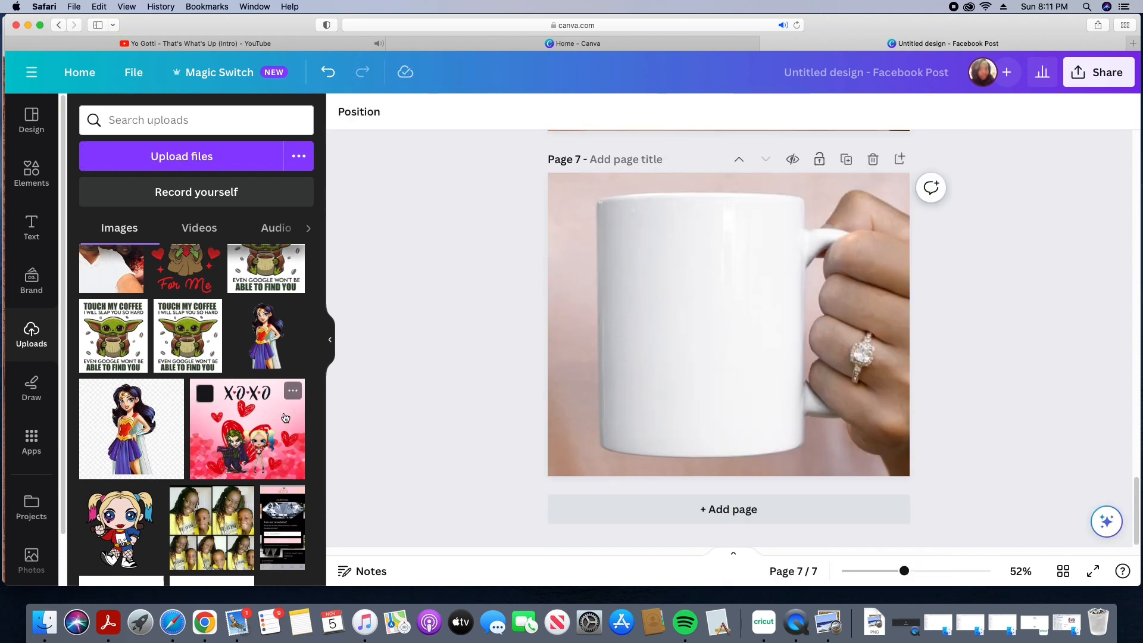
pyautogui.scroll(-10, 306, 334)
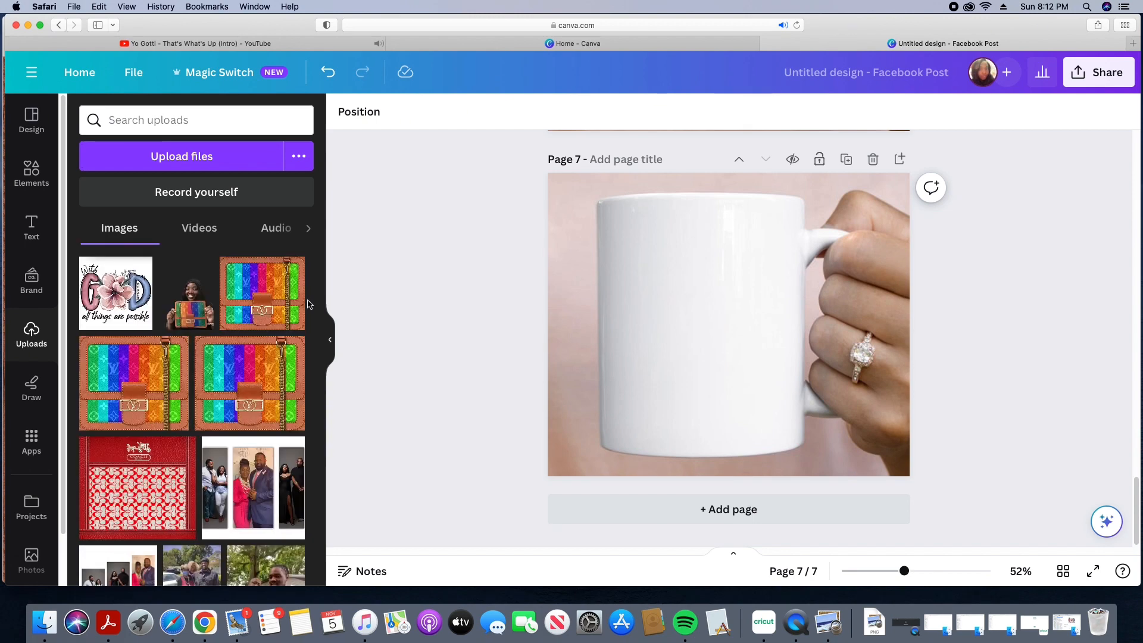
pyautogui.click(99, 300)
pyautogui.moveTo(657, 253); pyautogui.dragTo(610, 208)
pyautogui.moveTo(800, 394); pyautogui.dragTo(805, 400)
pyautogui.moveTo(731, 345); pyautogui.dragTo(724, 348)
pyautogui.moveTo(795, 398); pyautogui.dragTo(806, 410)
pyautogui.moveTo(744, 349); pyautogui.dragTo(746, 345)
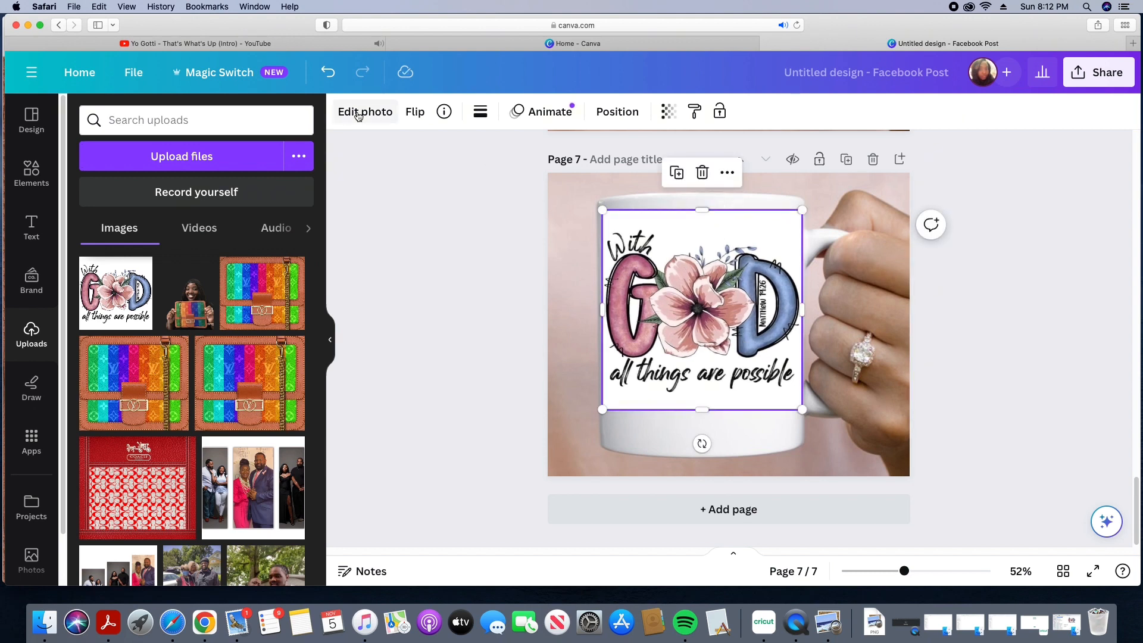
# Step: Remove the With God design's white background with BG Remover
pyautogui.click(356, 113)
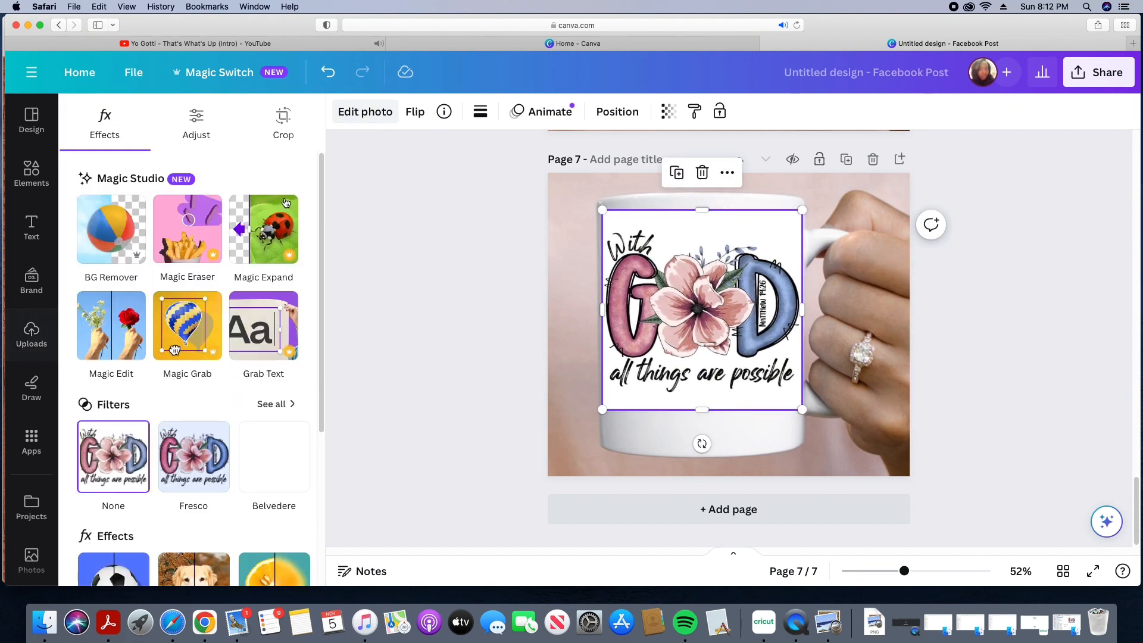
pyautogui.click(115, 235)
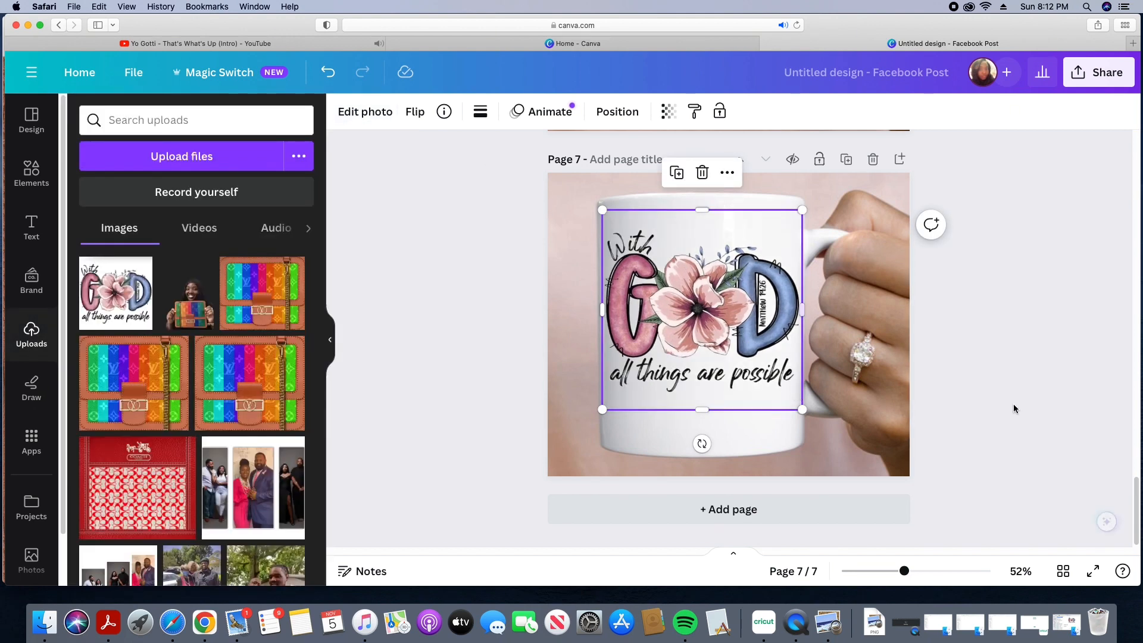
pyautogui.click(1034, 410)
# Step: Duplicate page 7 and delete both the With God design and the mug photo from the copy
pyautogui.click(846, 159)
pyautogui.rightClick(783, 364)
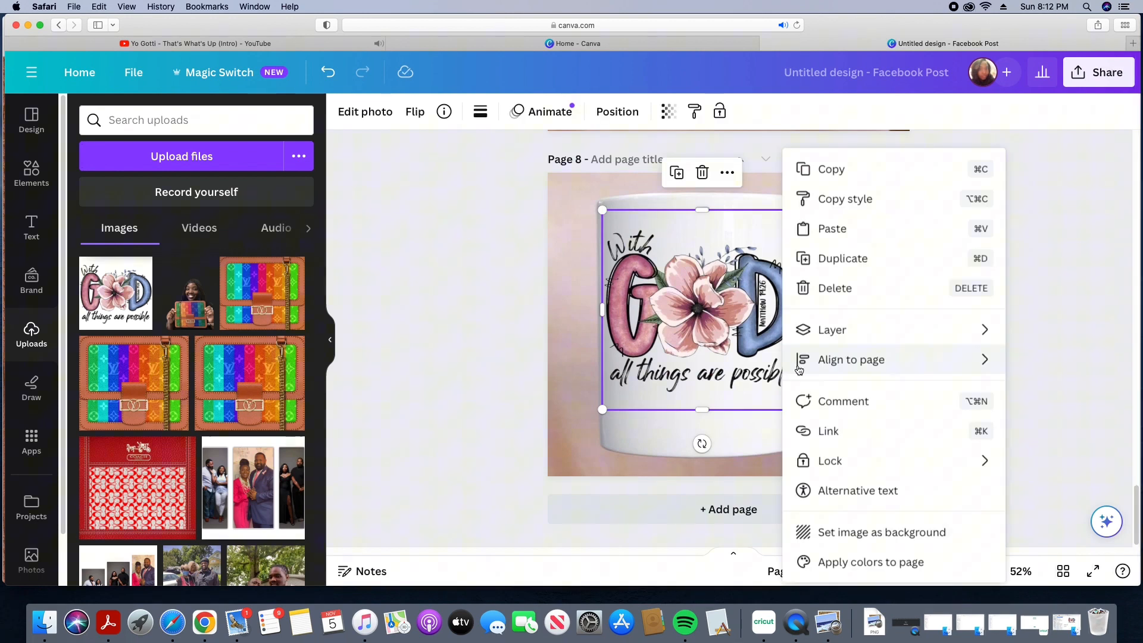
pyautogui.click(823, 287)
pyautogui.rightClick(821, 281)
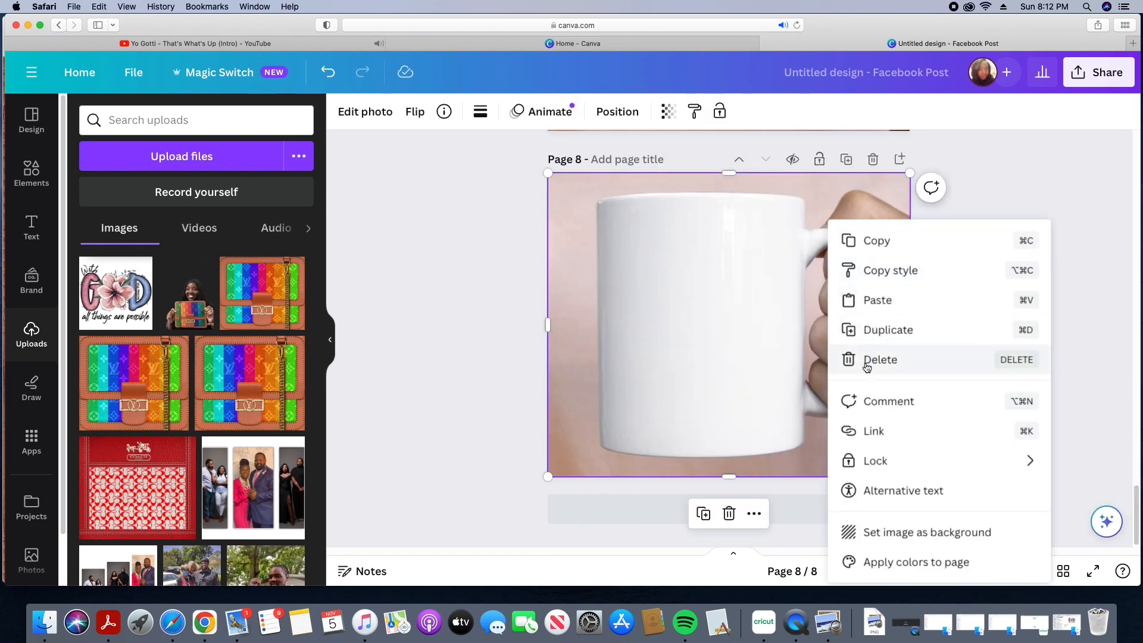
pyautogui.click(871, 359)
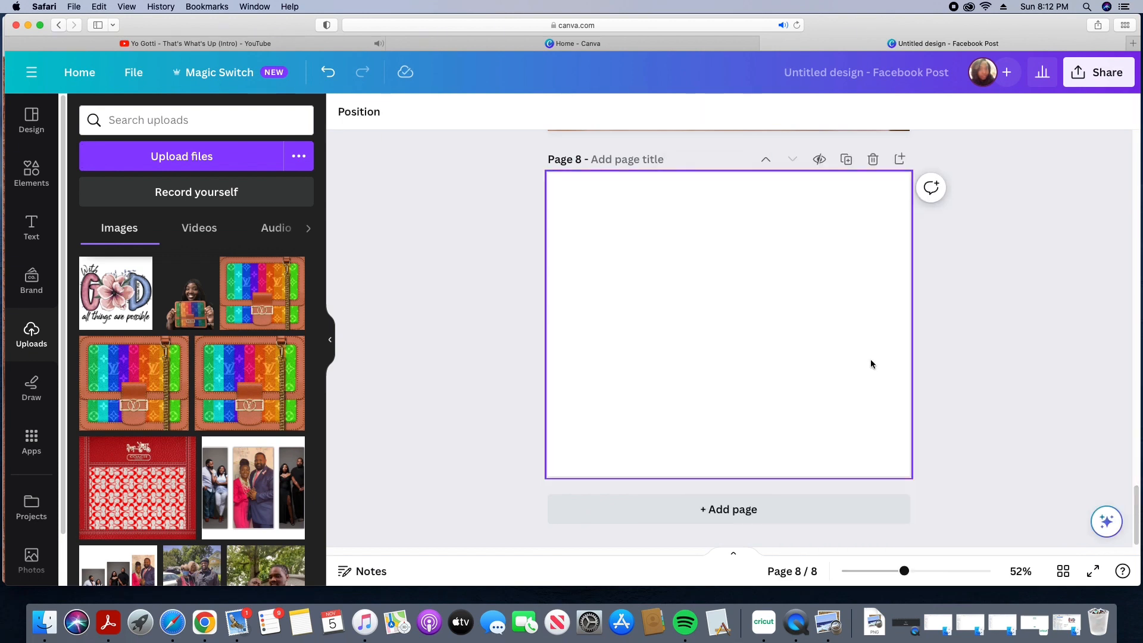
# Step: Add the coffee mug mockup photo of a mug on a wicker coaster to page 8 and stretch it to fill the page
pyautogui.click(27, 170)
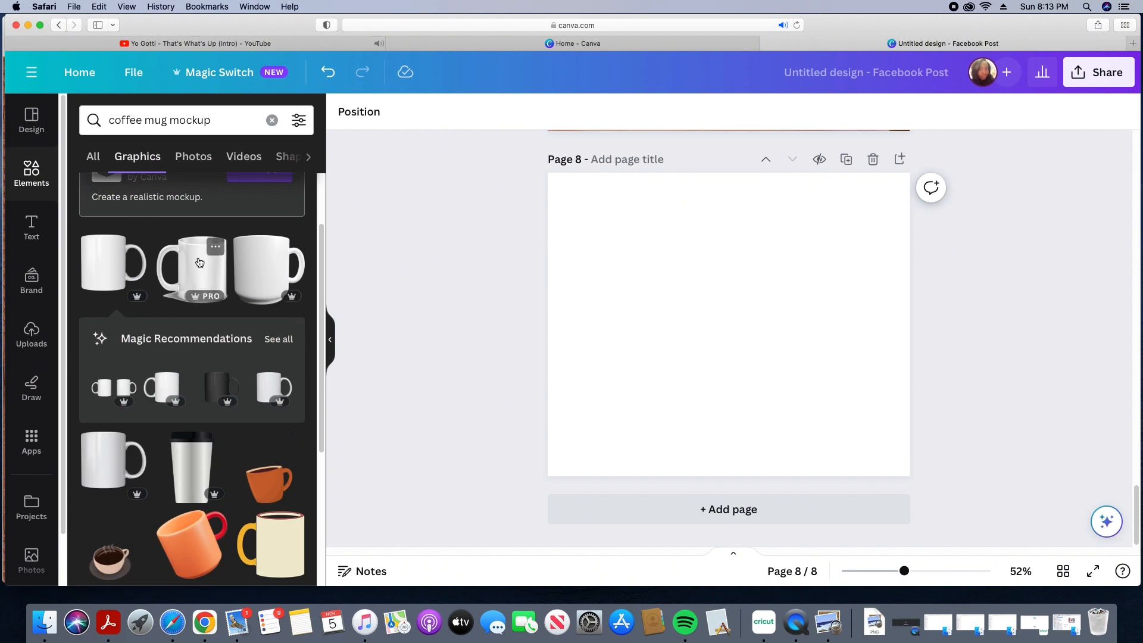
pyautogui.click(93, 157)
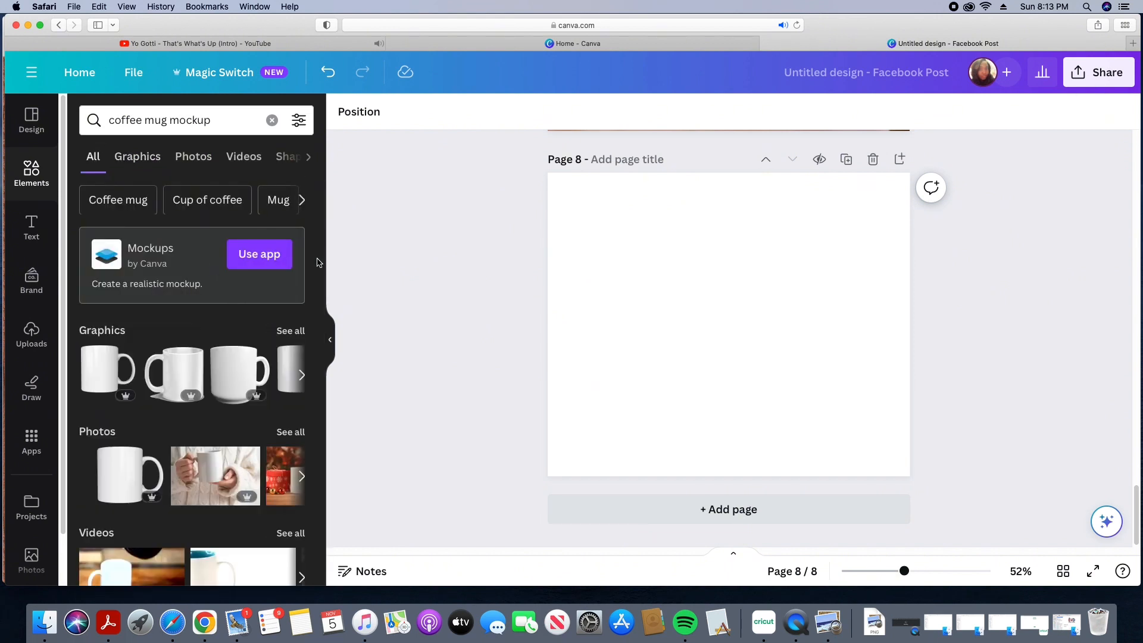
pyautogui.click(292, 439)
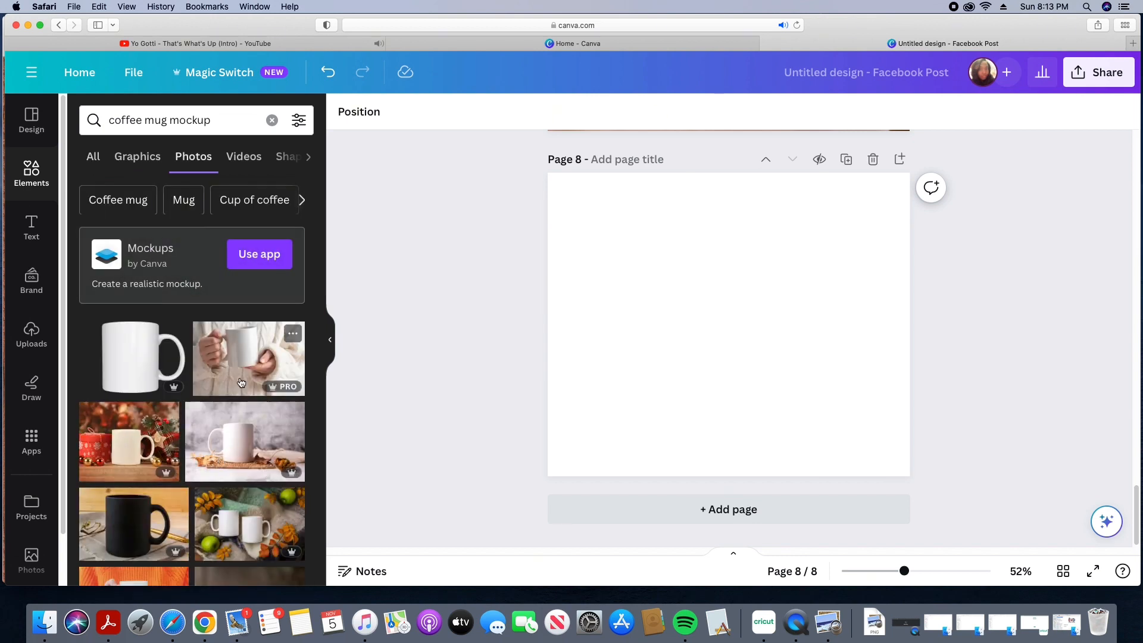
pyautogui.click(264, 426)
pyautogui.moveTo(594, 225); pyautogui.dragTo(596, 181)
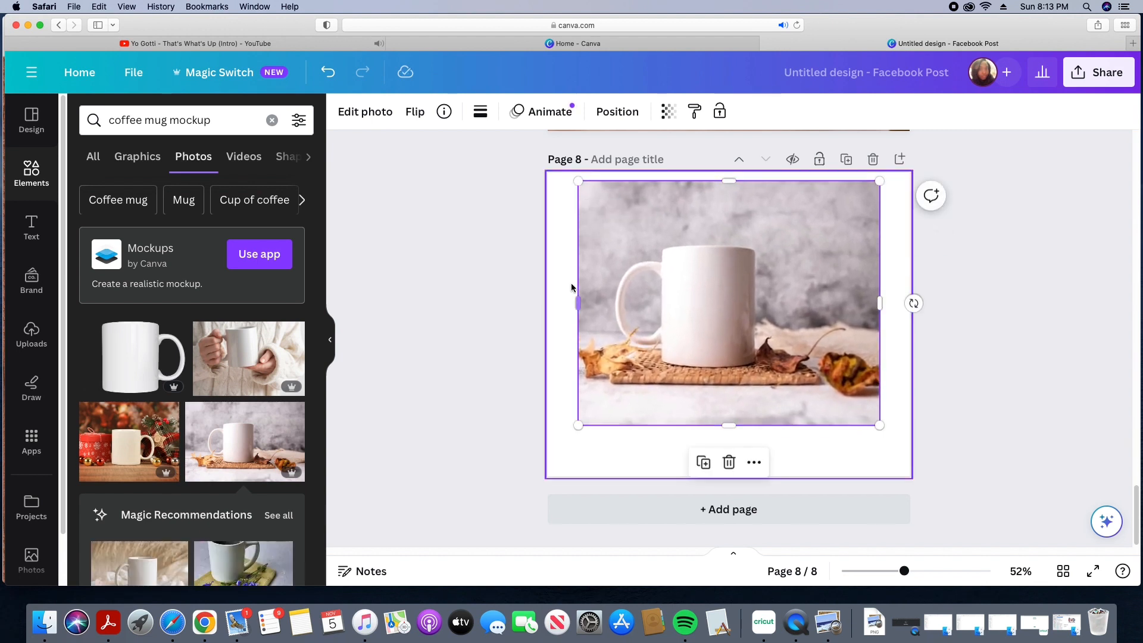
pyautogui.moveTo(577, 303); pyautogui.dragTo(547, 303)
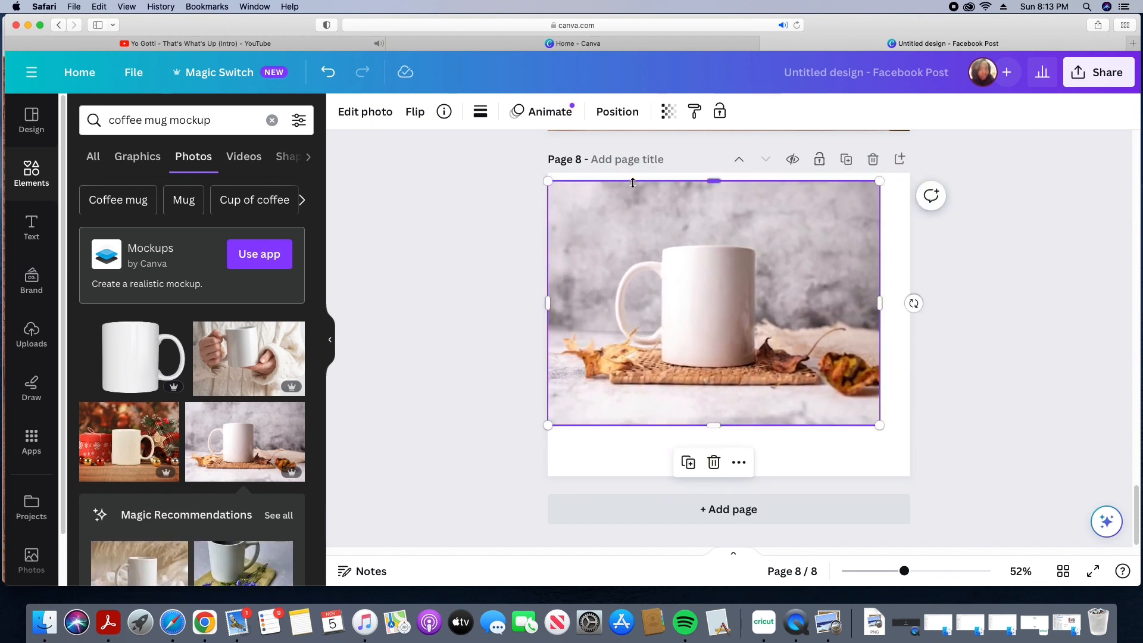
pyautogui.moveTo(632, 183); pyautogui.dragTo(633, 174)
pyautogui.moveTo(879, 425); pyautogui.dragTo(914, 451)
pyautogui.moveTo(741, 451); pyautogui.dragTo(741, 476)
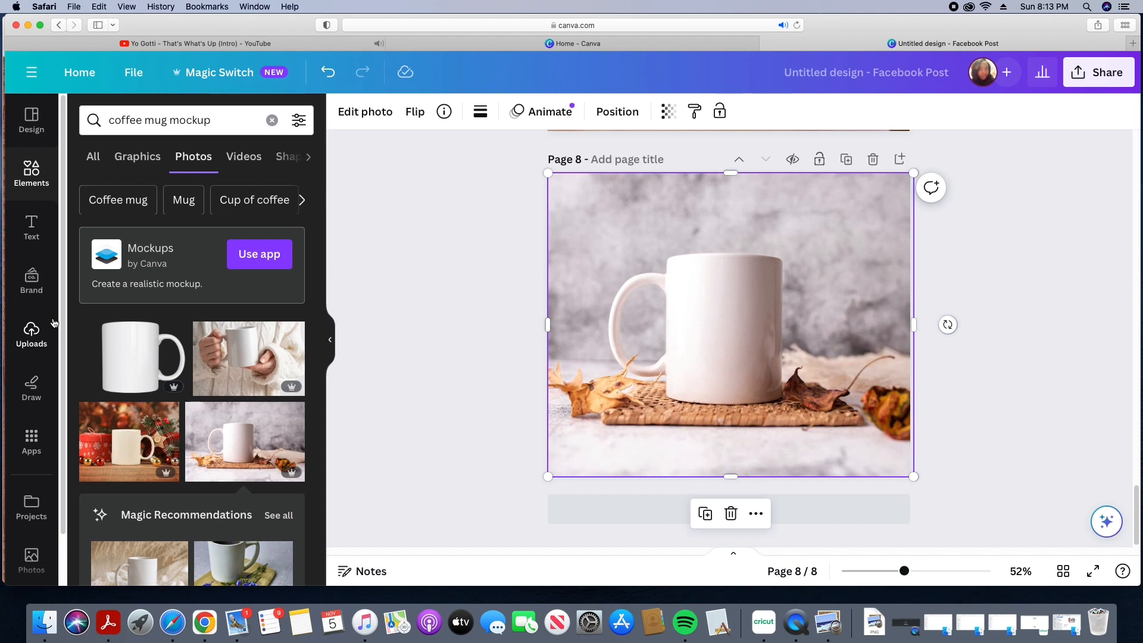
# Step: Add the With God all things are possible upload to page 8 and shrink it onto the mug's front
pyautogui.click(42, 350)
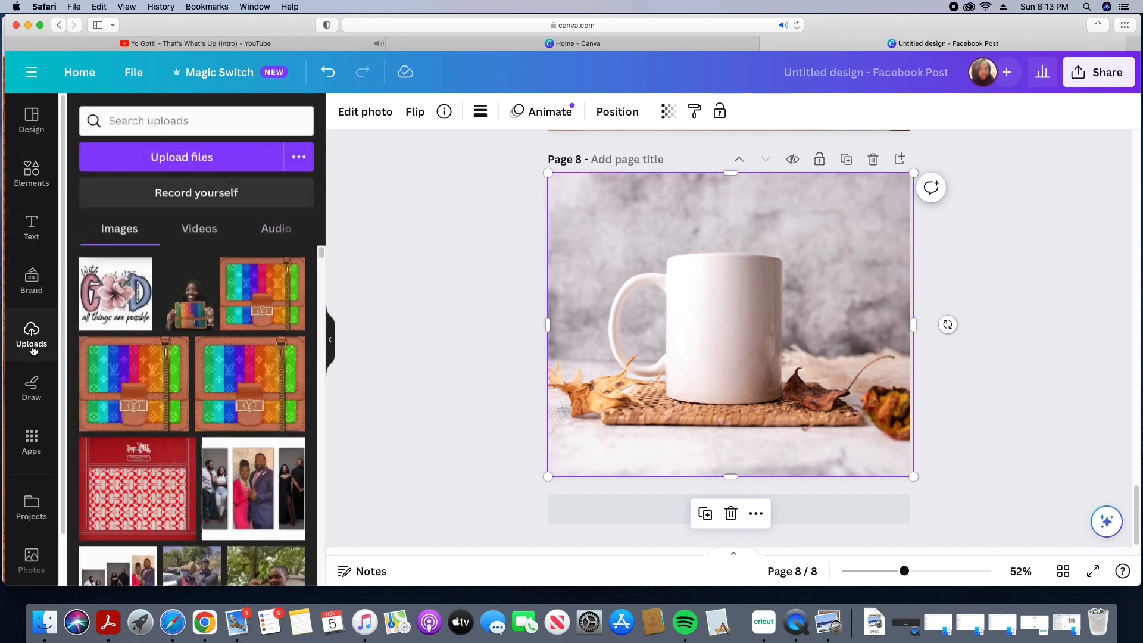
pyautogui.click(116, 292)
pyautogui.moveTo(656, 253); pyautogui.dragTo(672, 282)
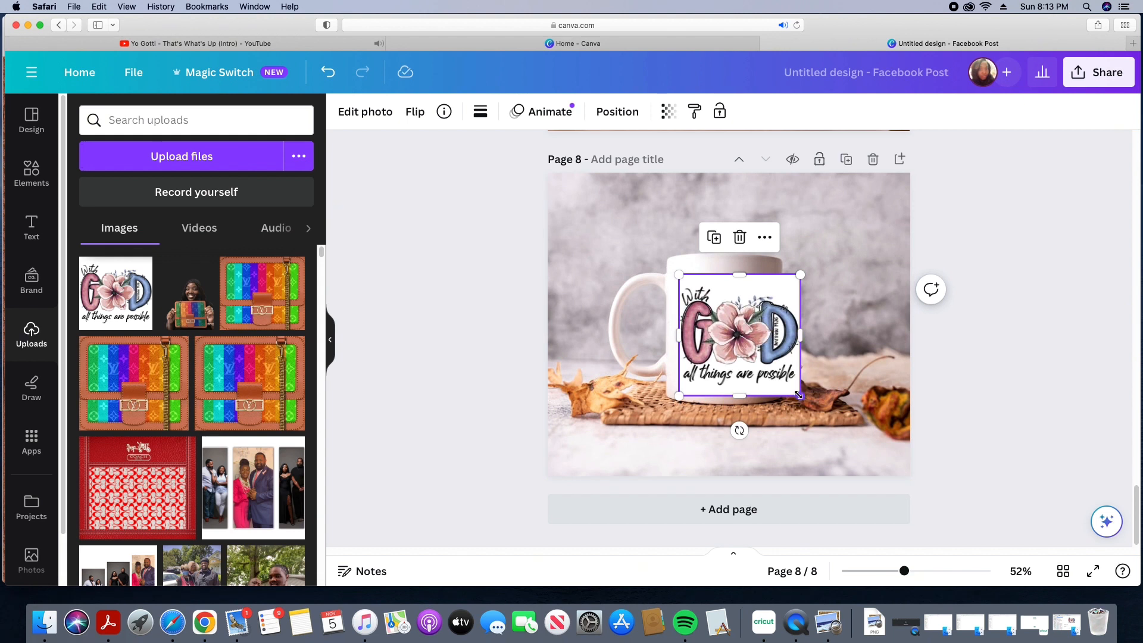
pyautogui.moveTo(798, 395)
pyautogui.mouseDown()
pyautogui.moveTo(747, 346)
pyautogui.moveTo(781, 381)
pyautogui.mouseUp()
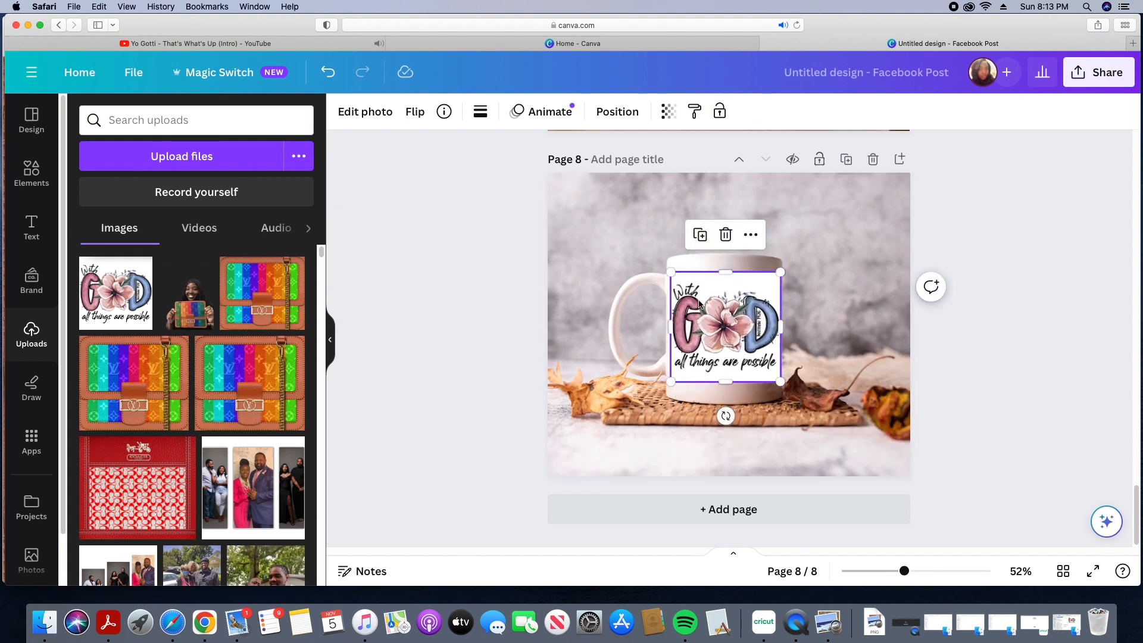
# Step: Remove the With God design's white background on page 8 with BG Remover
pyautogui.click(366, 113)
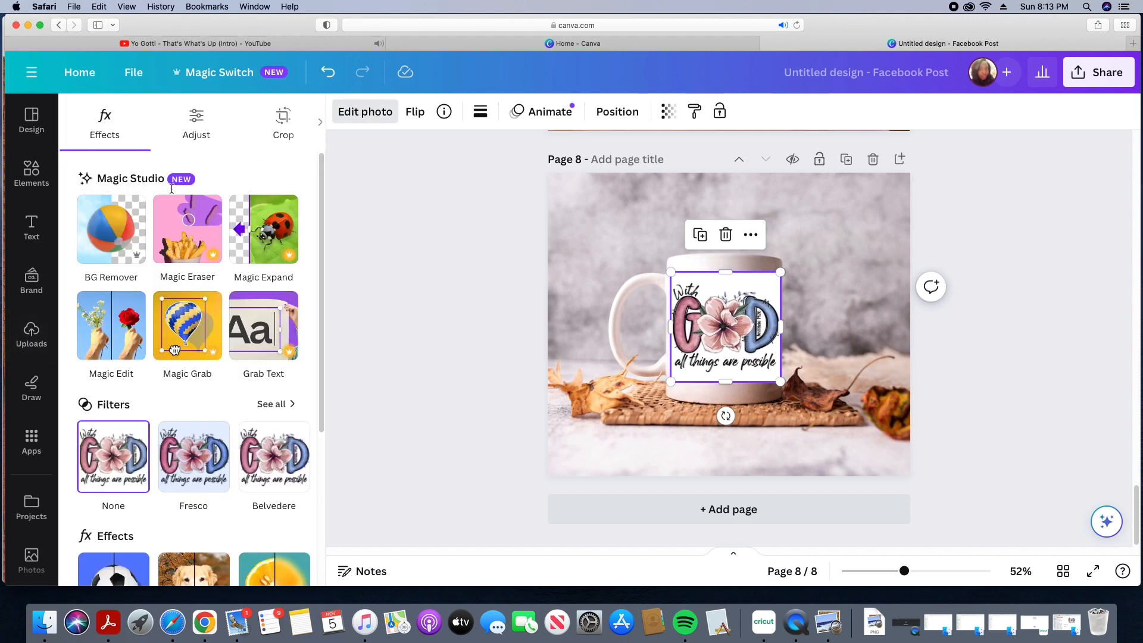
pyautogui.click(499, 344)
pyautogui.click(952, 469)
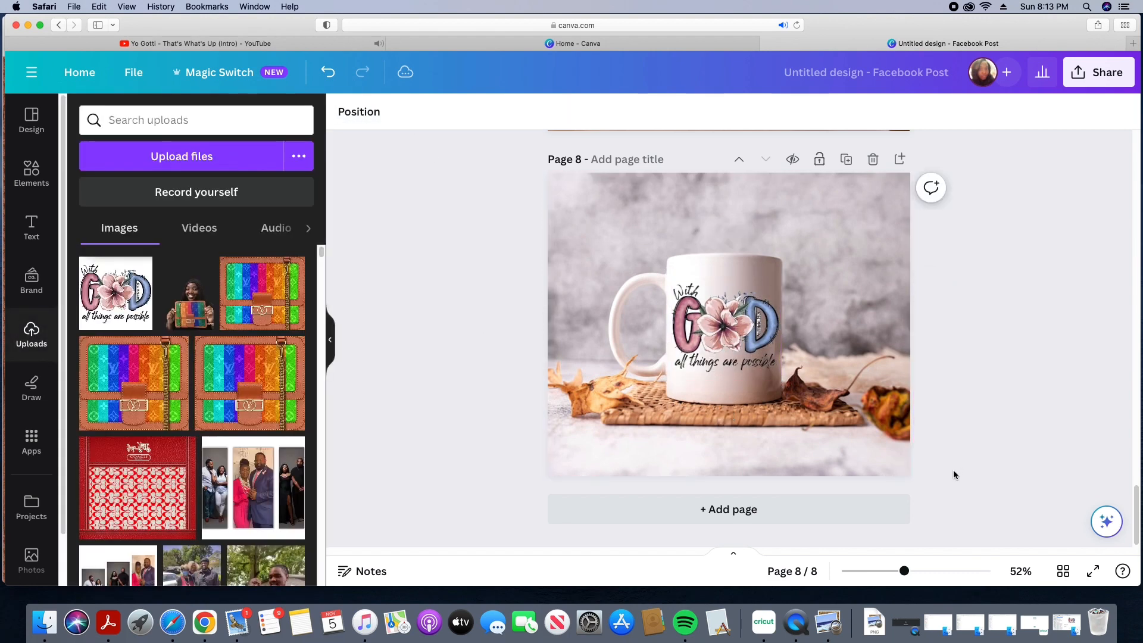
pyautogui.click(857, 423)
pyautogui.click(676, 331)
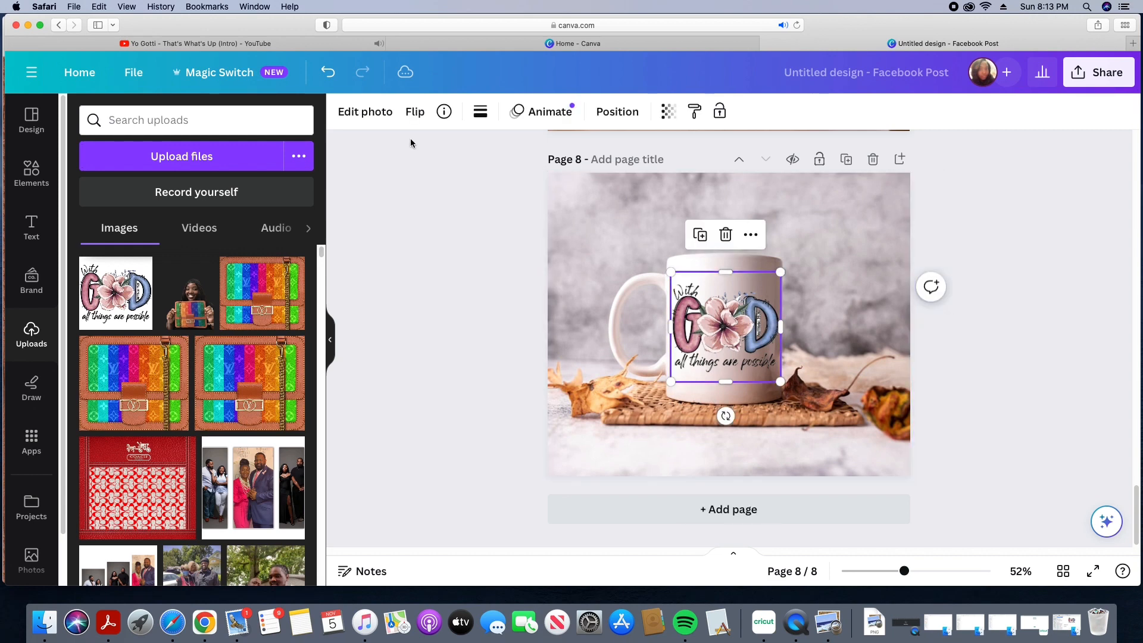
pyautogui.click(390, 119)
pyautogui.click(110, 252)
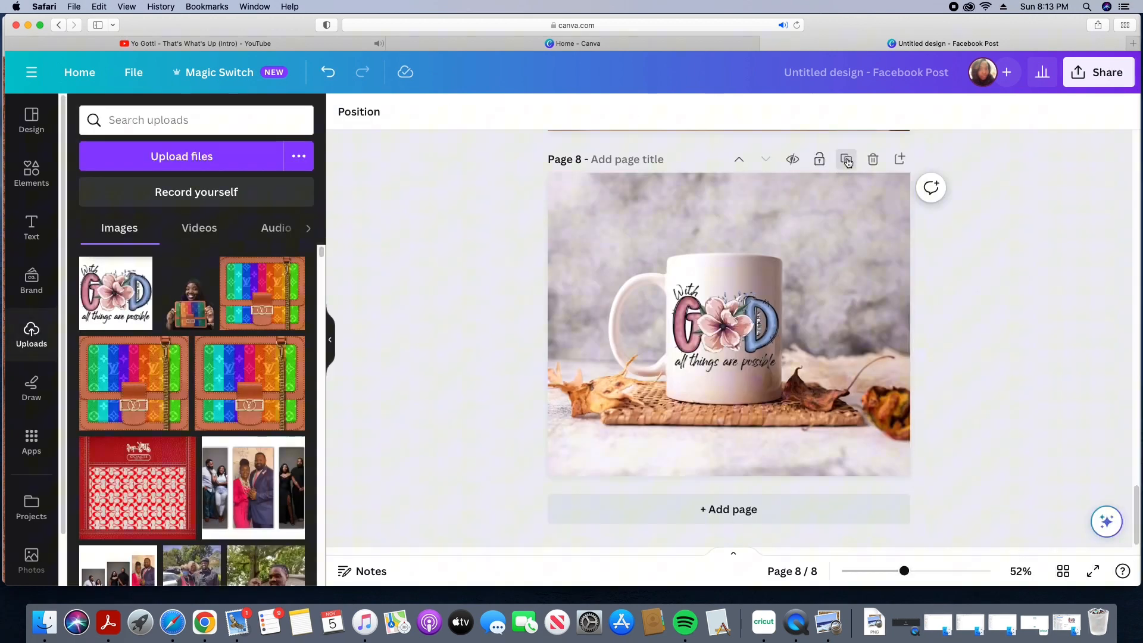
# Step: Duplicate page 8 and delete the With God design from the copy
pyautogui.click(844, 164)
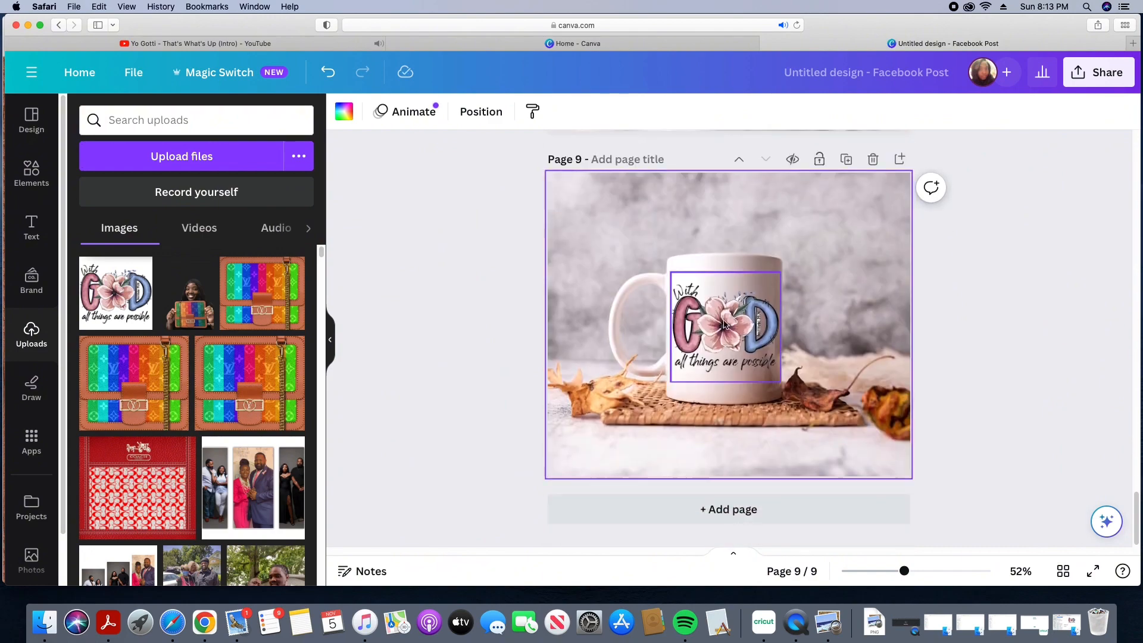
pyautogui.rightClick(718, 324)
pyautogui.click(766, 289)
# Step: Add the Teacher World Changer upload to page 9 and position it on the mug's front
pyautogui.moveTo(321, 253); pyautogui.dragTo(327, 520)
pyautogui.click(122, 381)
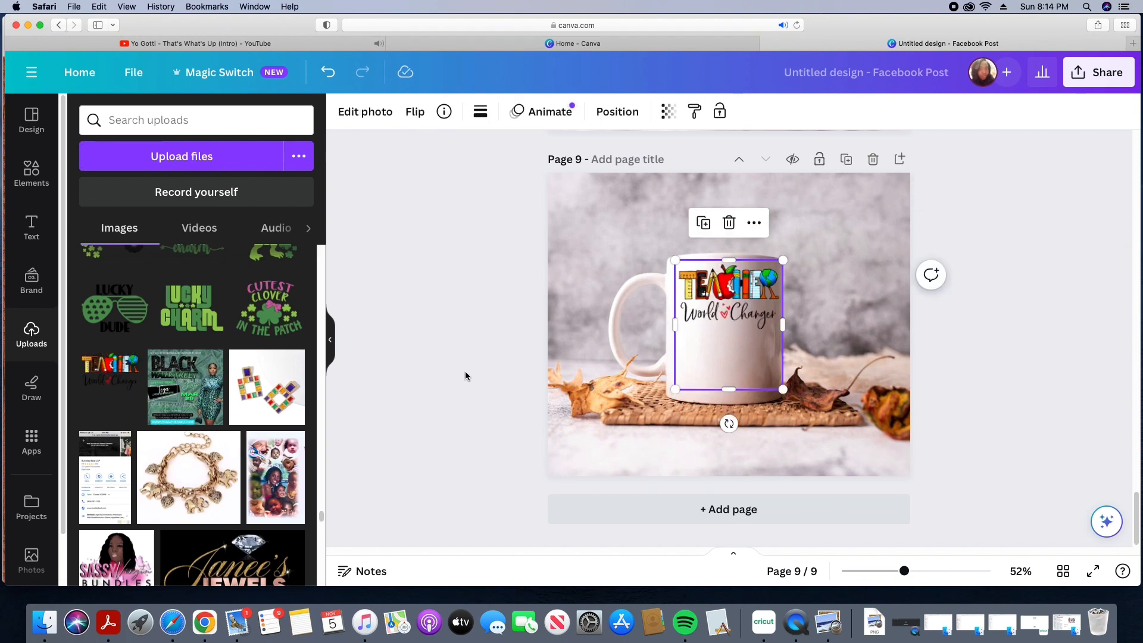
pyautogui.moveTo(707, 305); pyautogui.dragTo(706, 319)
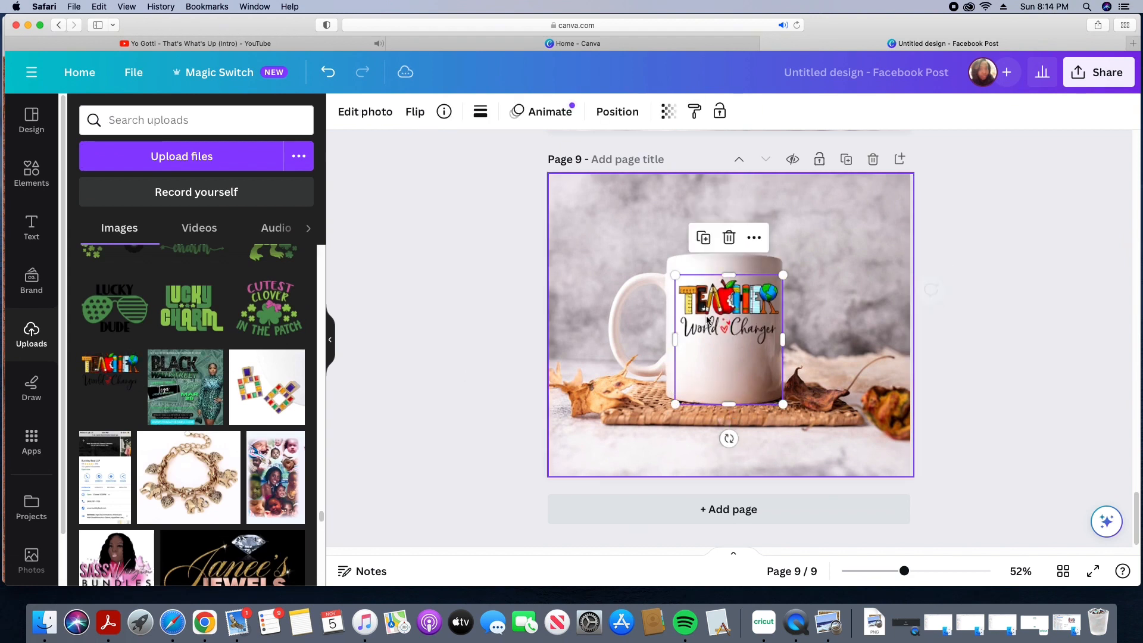
pyautogui.click(991, 417)
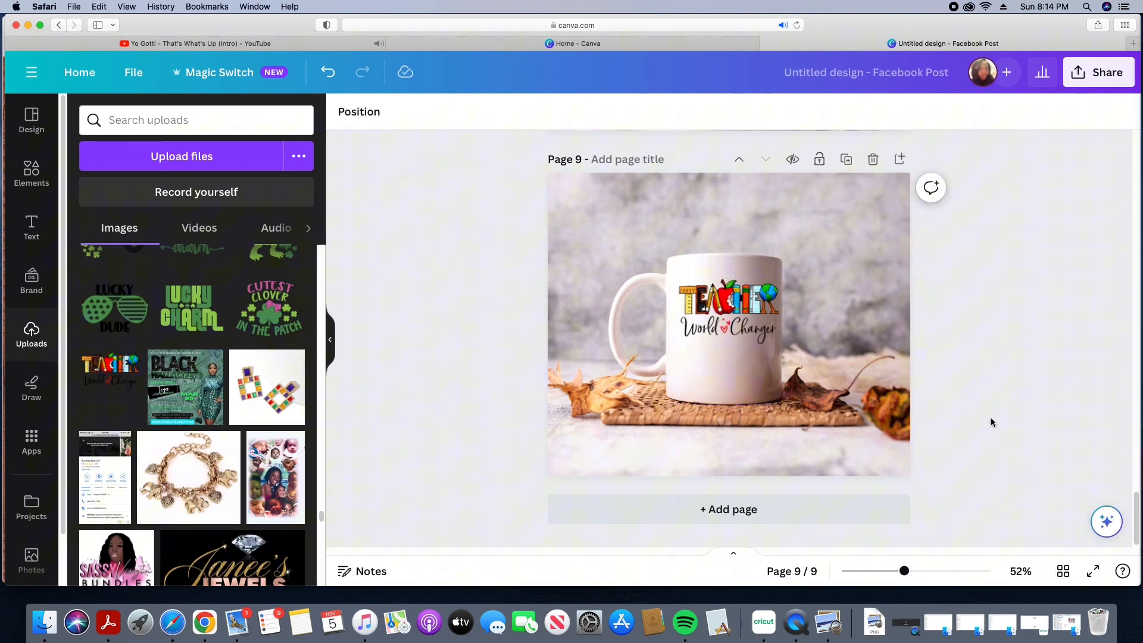
pyautogui.click(742, 309)
pyautogui.moveTo(741, 309); pyautogui.dragTo(738, 313)
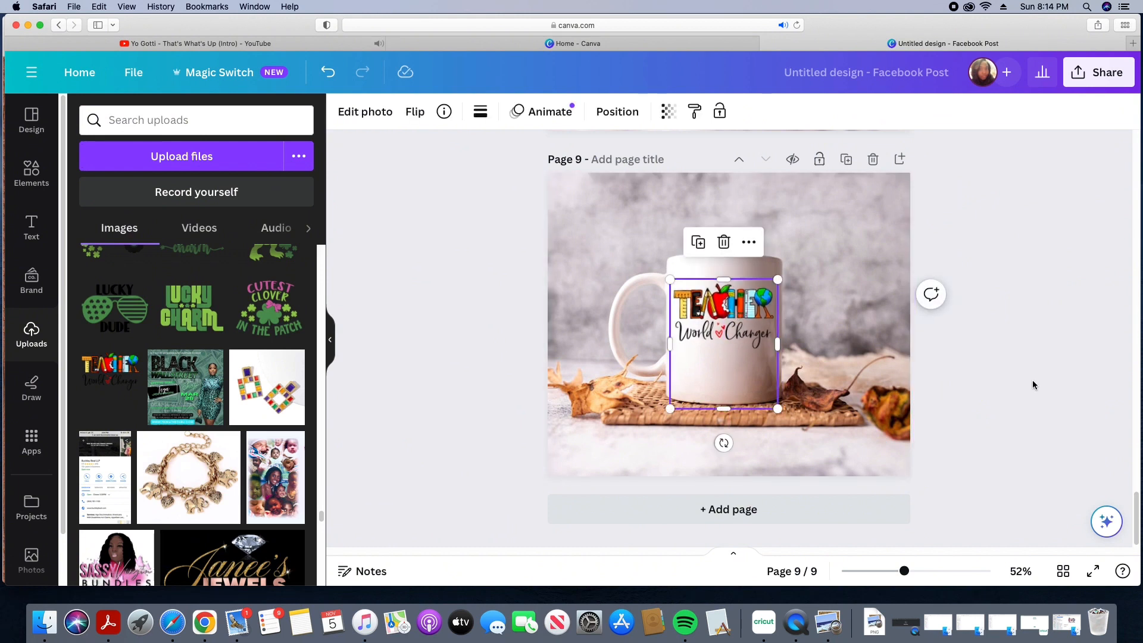
pyautogui.click(1033, 381)
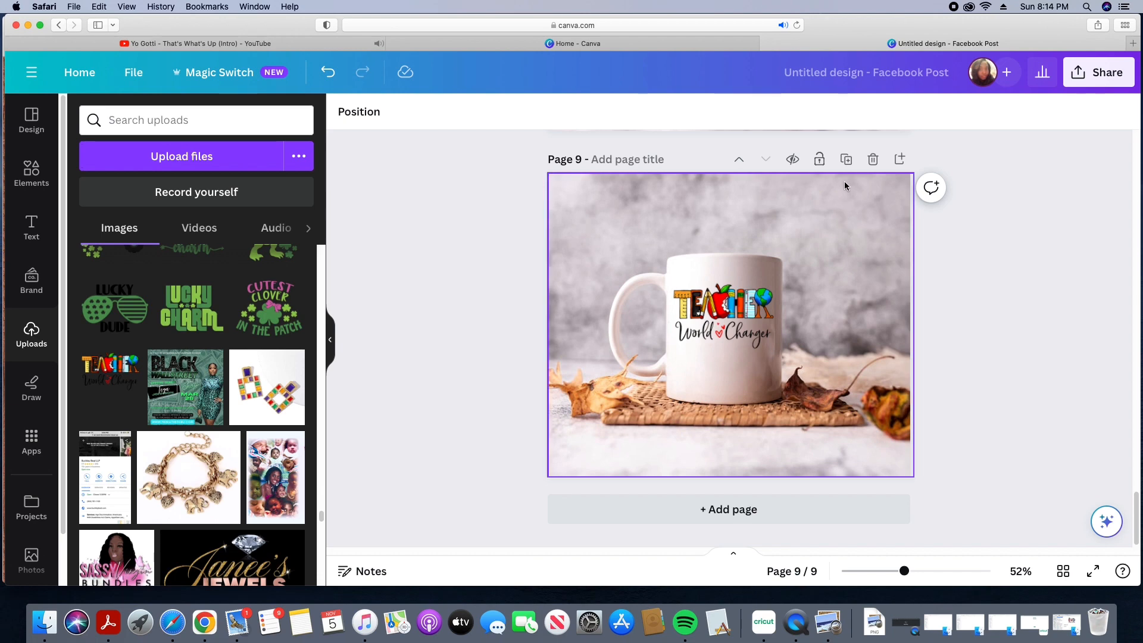
# Step: Duplicate page 9 and delete both the mug photo and the Teacher World Changer design from the copy
pyautogui.click(846, 159)
pyautogui.rightClick(706, 249)
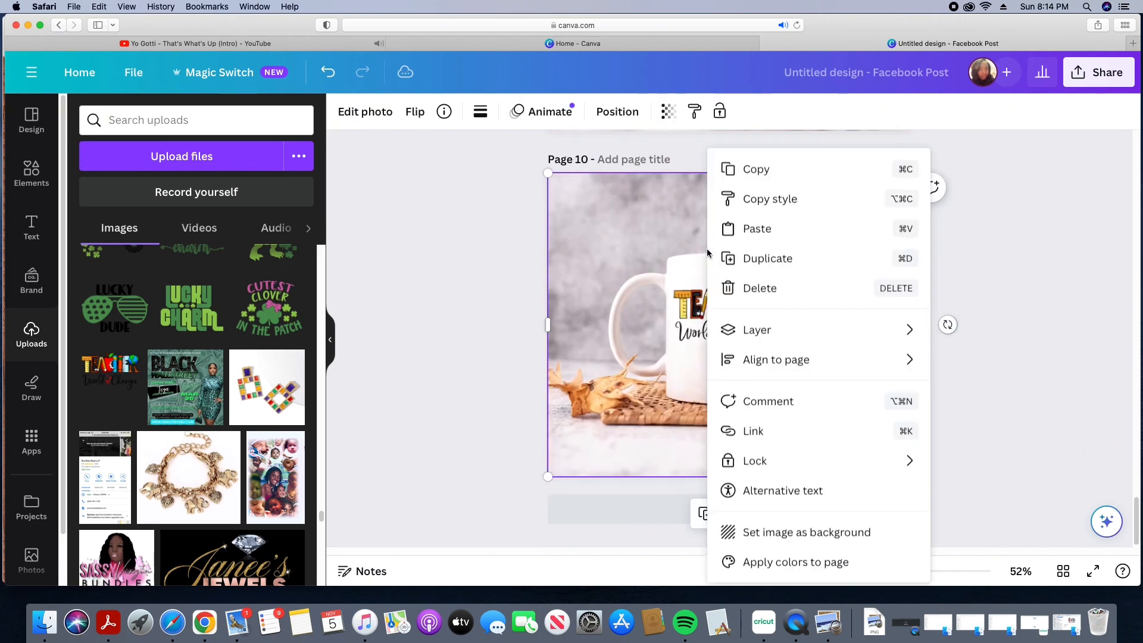
pyautogui.click(761, 288)
pyautogui.rightClick(752, 316)
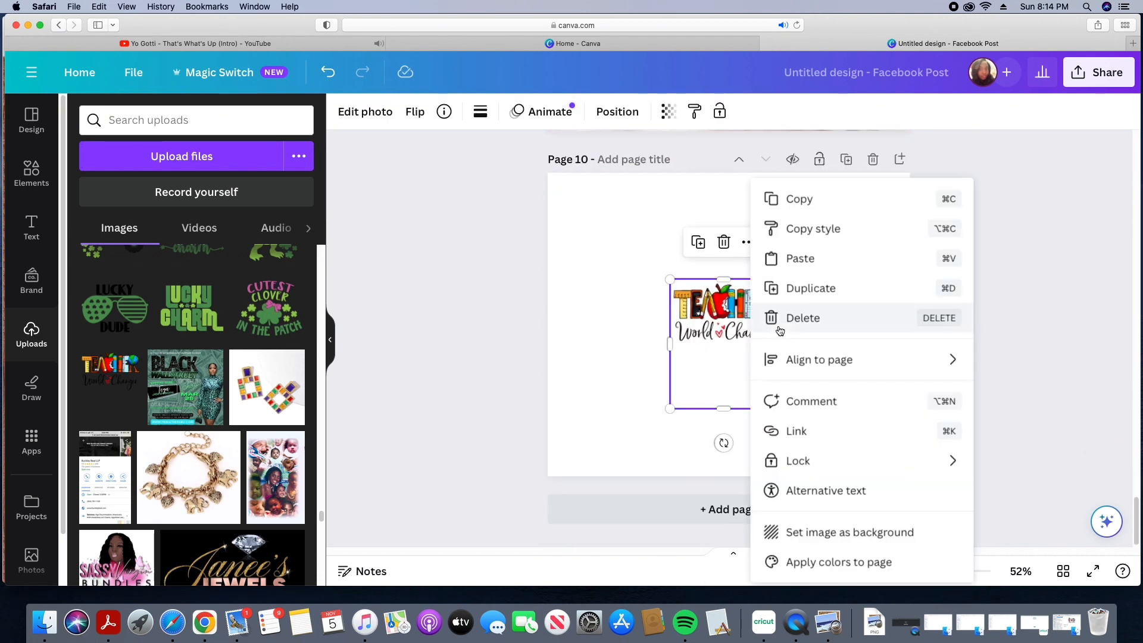
pyautogui.click(780, 322)
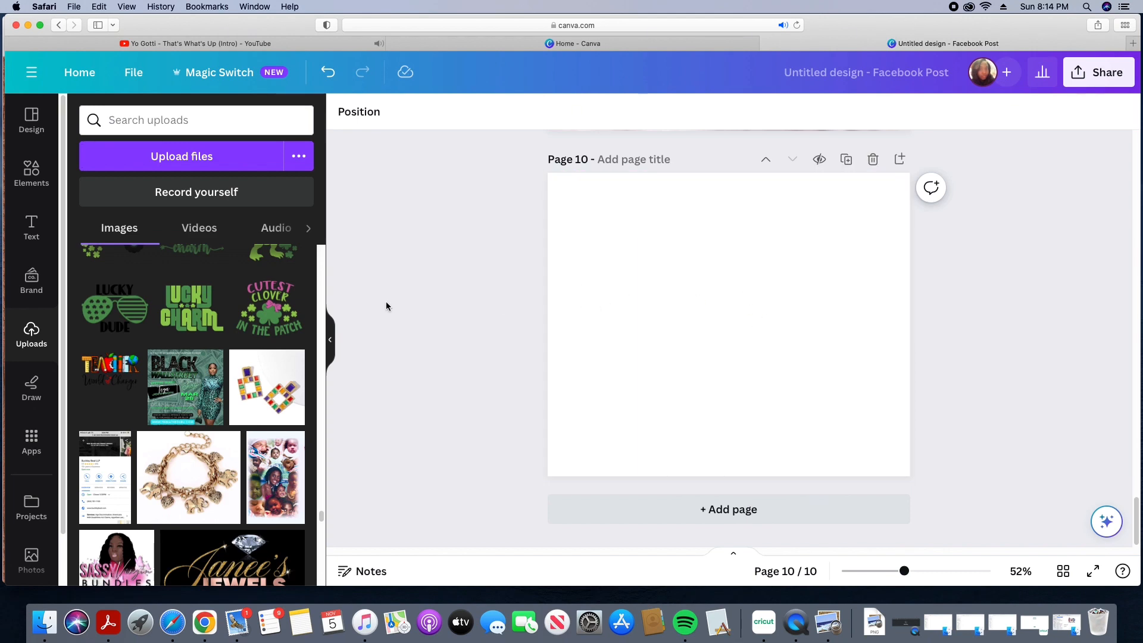
# Step: Add the coffee mug mockup photo of a mug on rocks to page 10 and stretch it to fill the page
pyautogui.click(34, 192)
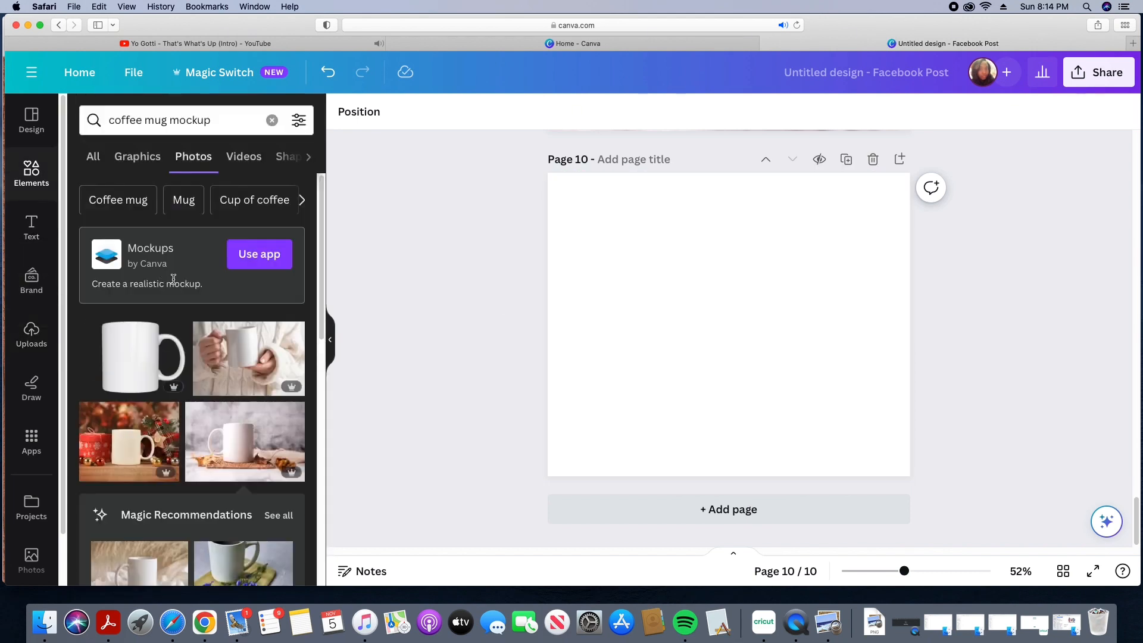
pyautogui.moveTo(320, 344); pyautogui.dragTo(316, 465)
pyautogui.click(249, 415)
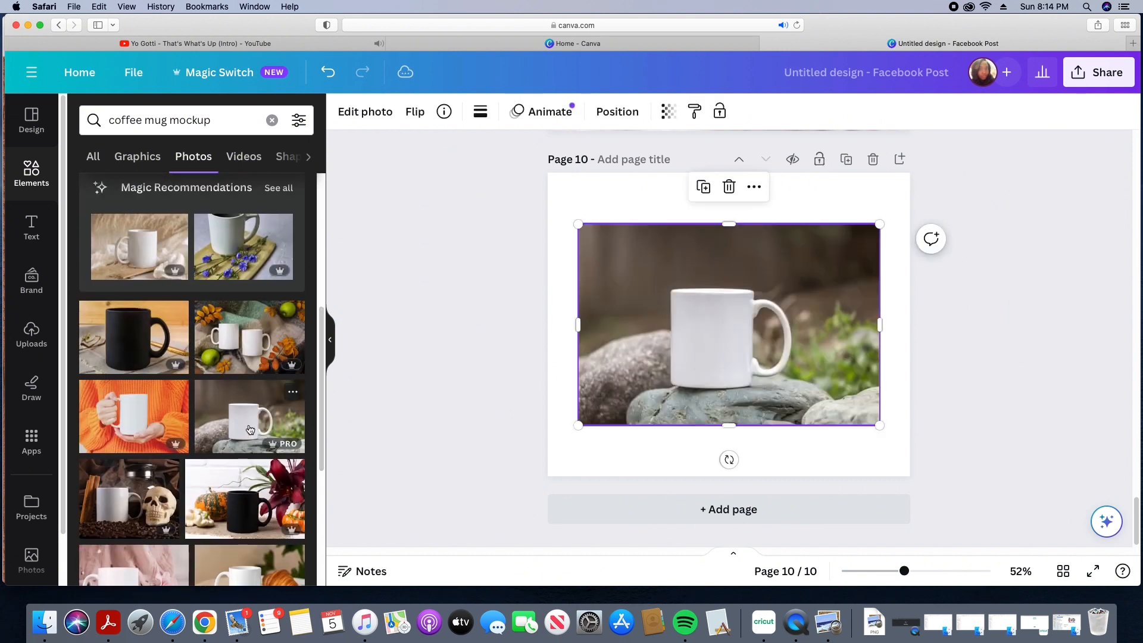
pyautogui.moveTo(578, 224); pyautogui.dragTo(547, 203)
pyautogui.moveTo(714, 208); pyautogui.dragTo(713, 173)
pyautogui.moveTo(842, 425); pyautogui.dragTo(855, 476)
pyautogui.moveTo(879, 423); pyautogui.dragTo(910, 426)
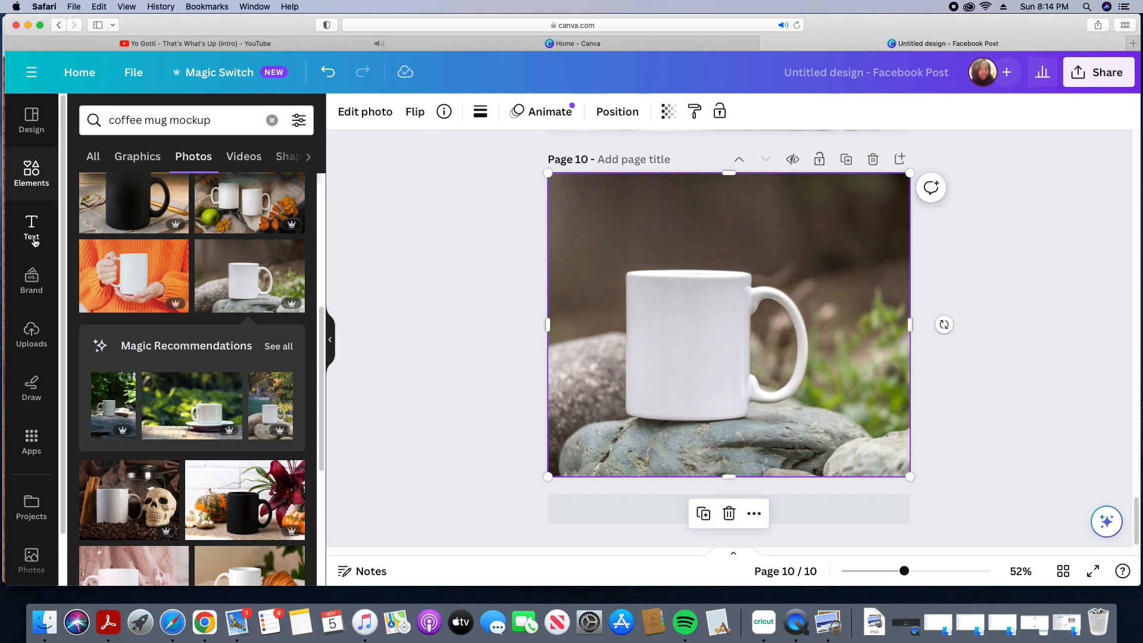
# Step: Add the With God upload to page 10, move it onto the mug, and remove its background with BG Remover
pyautogui.click(32, 333)
pyautogui.scroll(10, 191, 387)
pyautogui.click(116, 293)
pyautogui.moveTo(712, 327); pyautogui.dragTo(673, 347)
pyautogui.click(365, 112)
pyautogui.click(115, 185)
pyautogui.press('Escape')
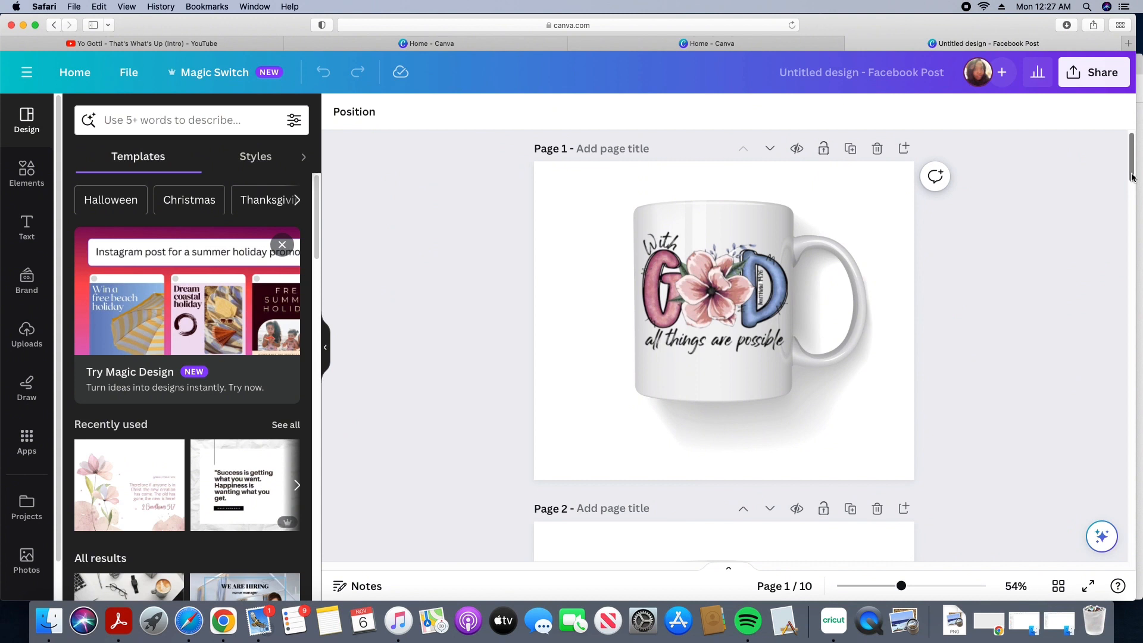
# Step: Open the download options for the whole design from the Share menu
pyautogui.moveTo(1133, 177); pyautogui.dragTo(1132, 184)
pyautogui.moveTo(1133, 195); pyautogui.dragTo(1135, 567)
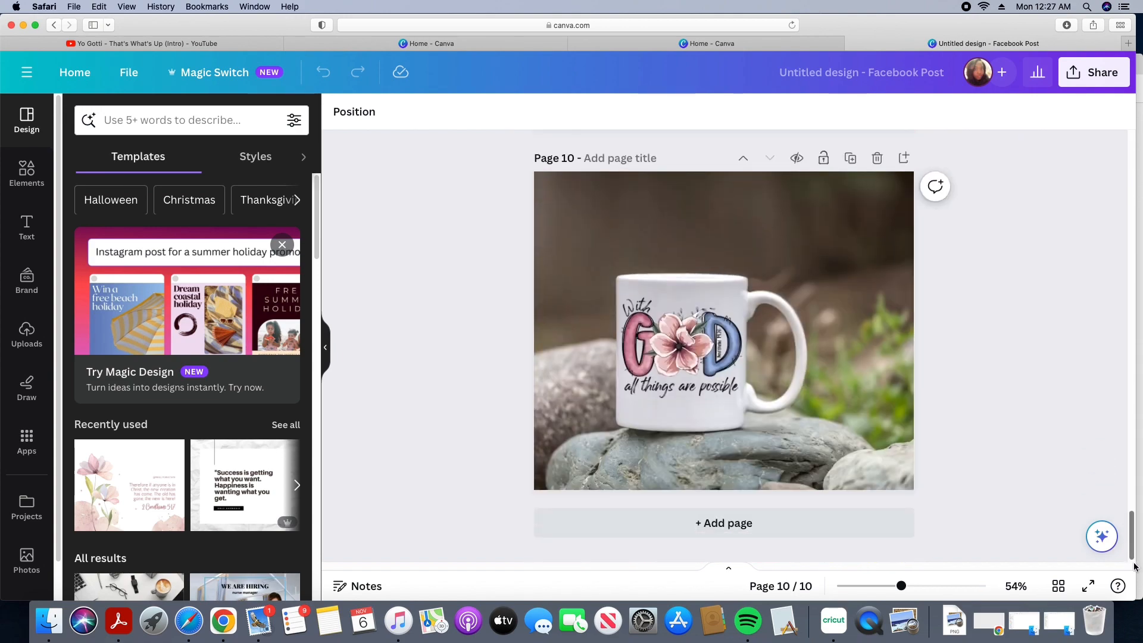
pyautogui.click(1101, 72)
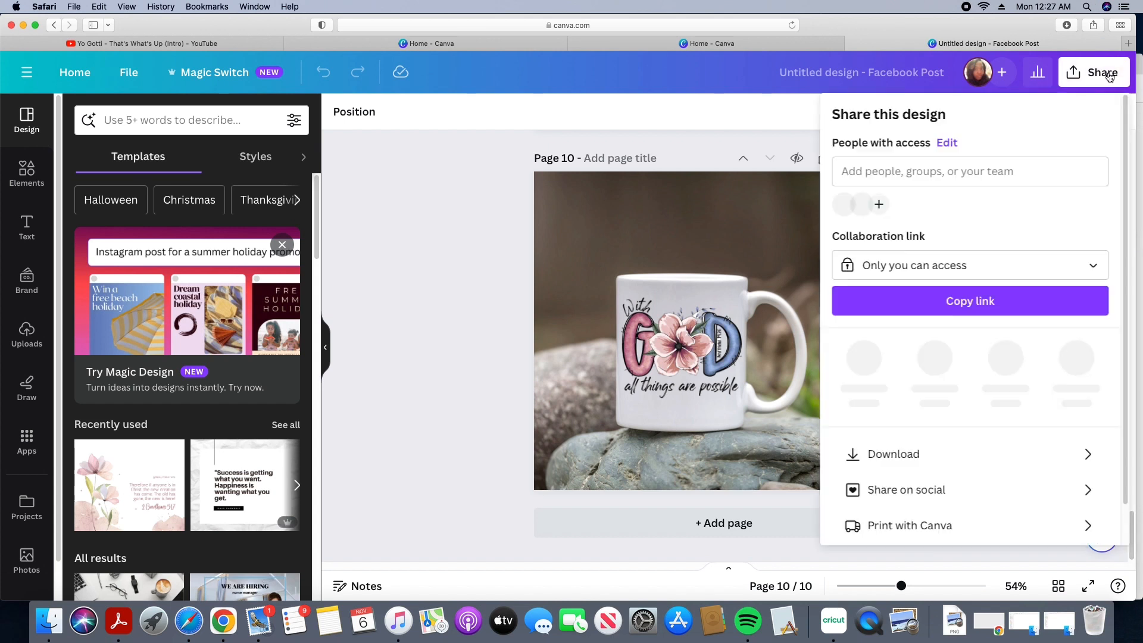
pyautogui.click(960, 446)
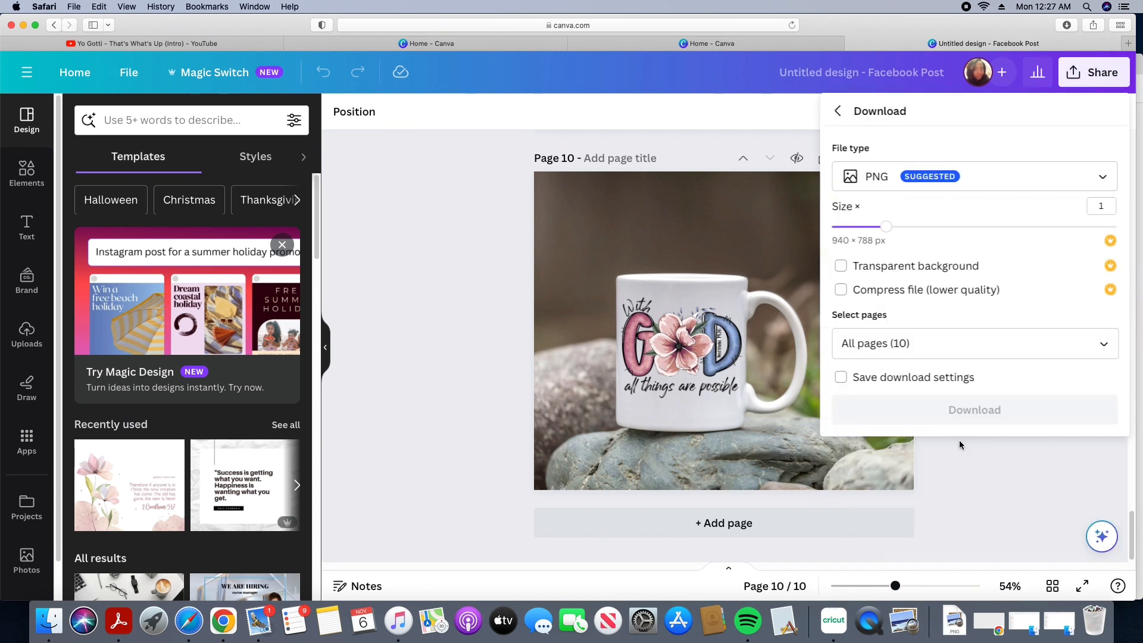
pyautogui.click(1106, 345)
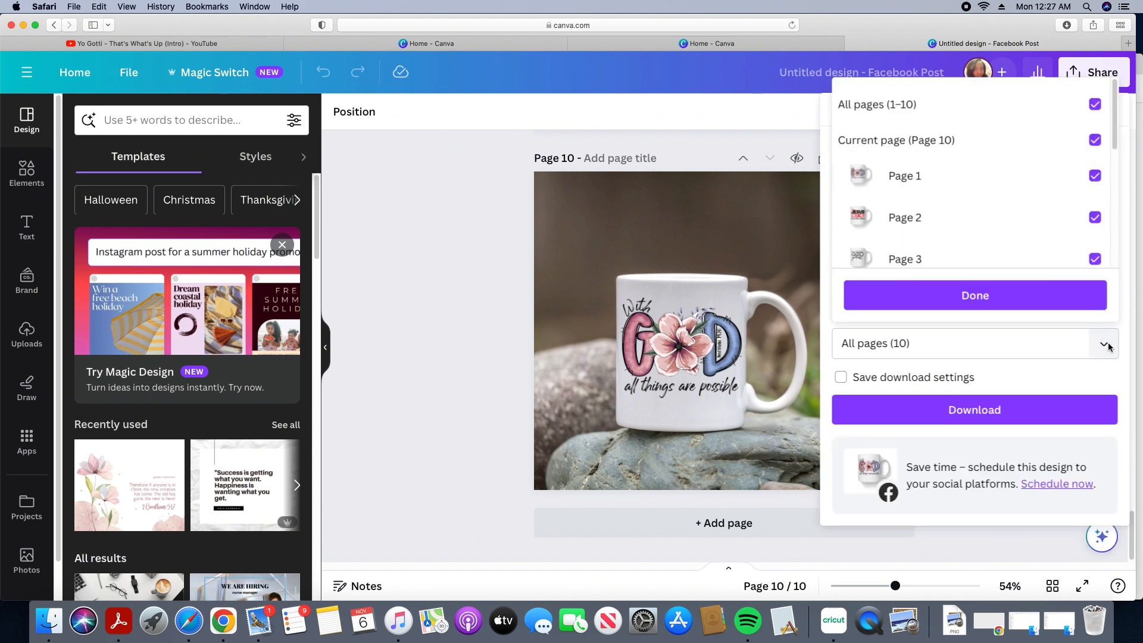
pyautogui.click(1099, 107)
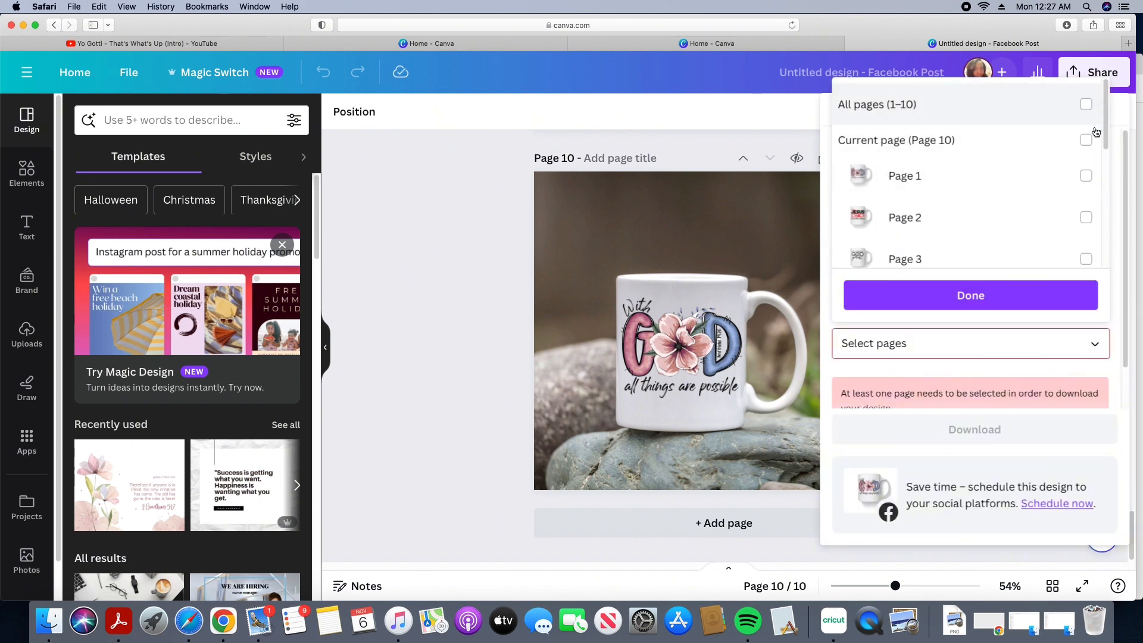
pyautogui.click(1089, 260)
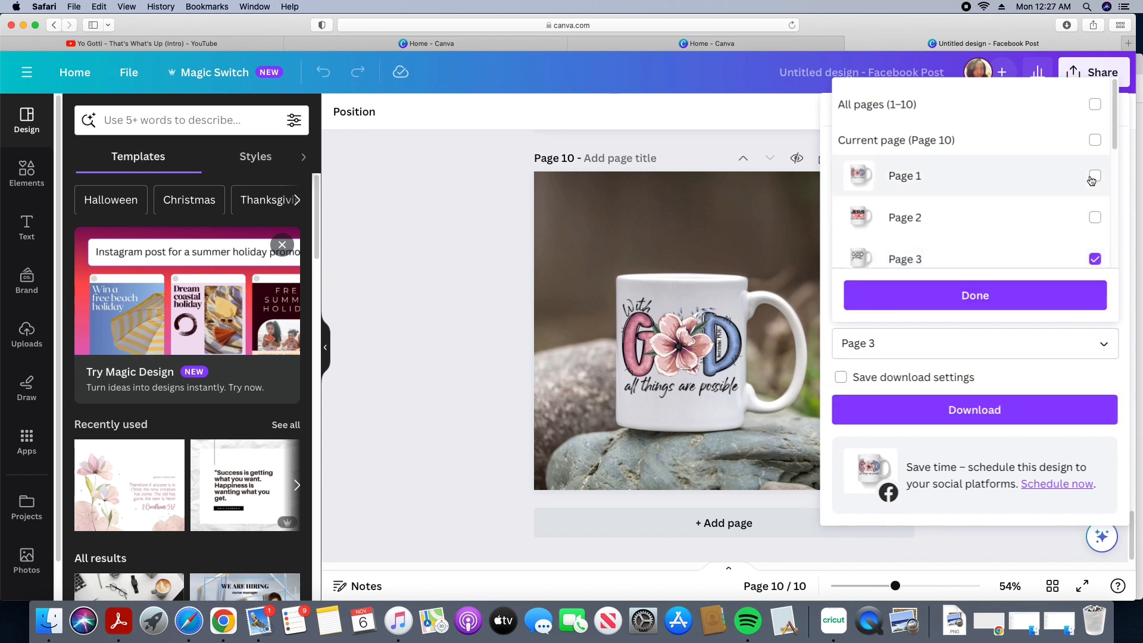
pyautogui.click(1098, 104)
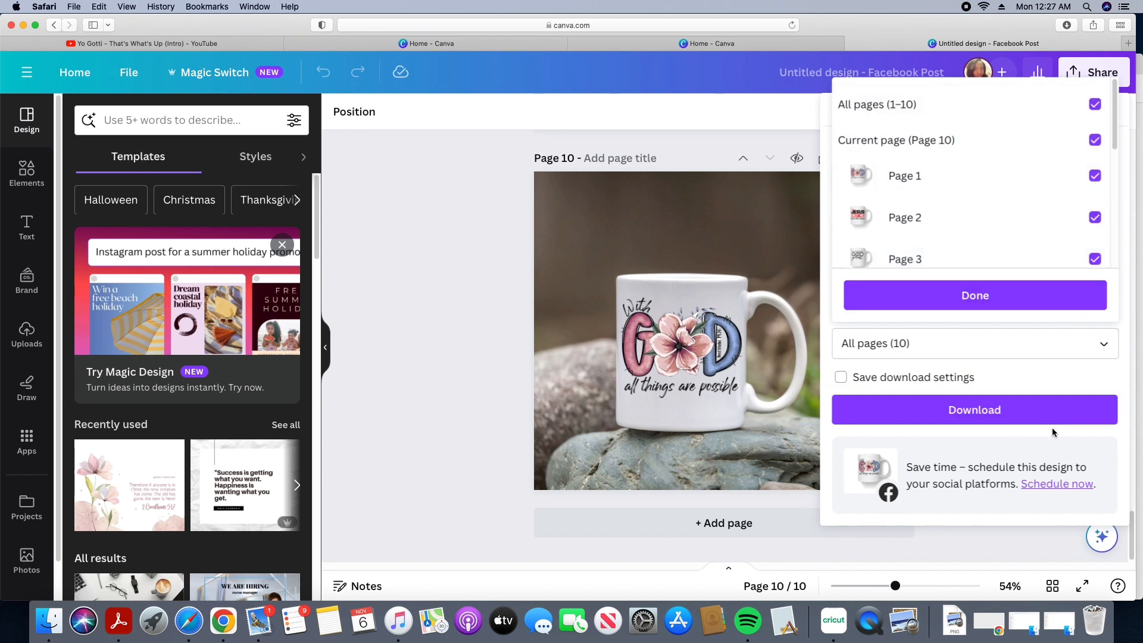
# Step: Download all 10 pages of the design as PNG images
pyautogui.click(1048, 423)
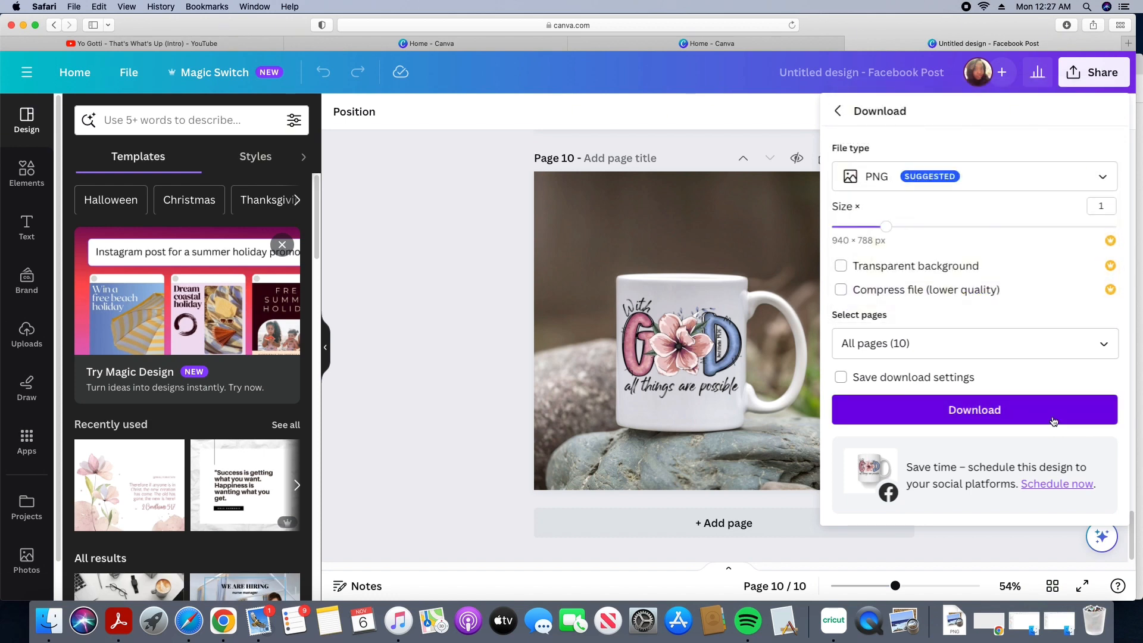
pyautogui.click(1050, 422)
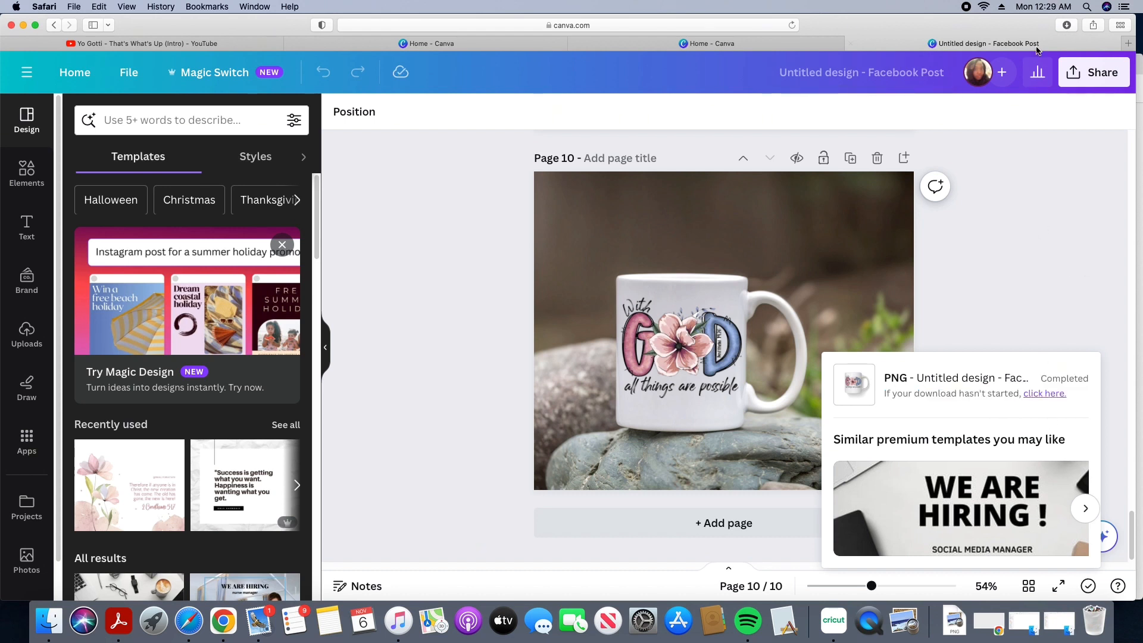
# Step: Open the downloaded Untitled design-21 folder in Finder from the browser's downloads list
pyautogui.click(1066, 25)
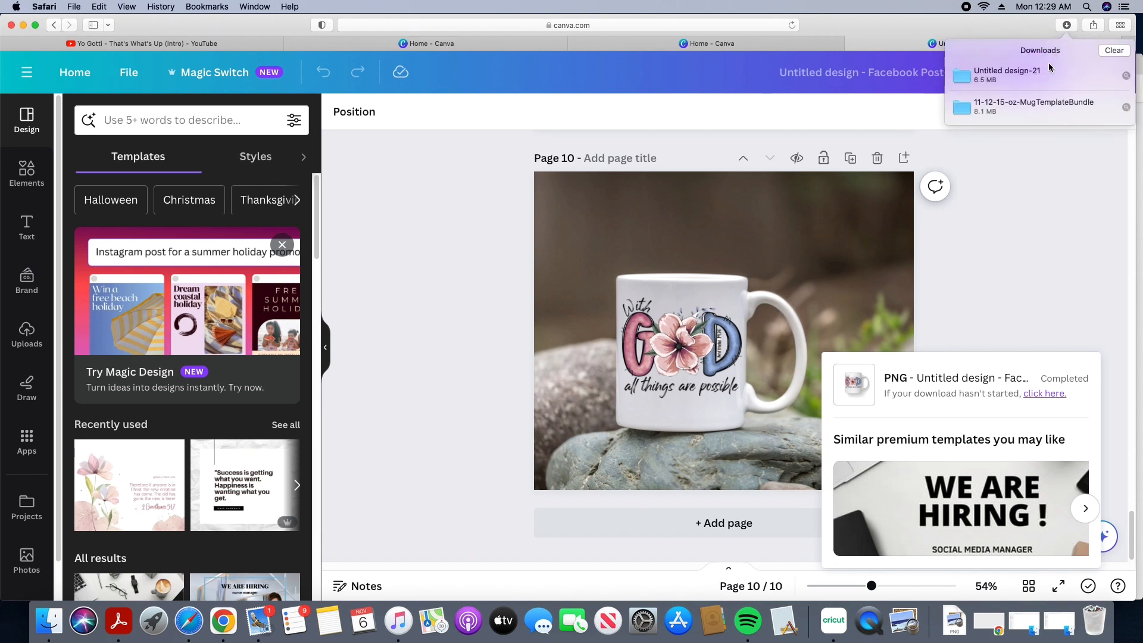
pyautogui.click(1125, 76)
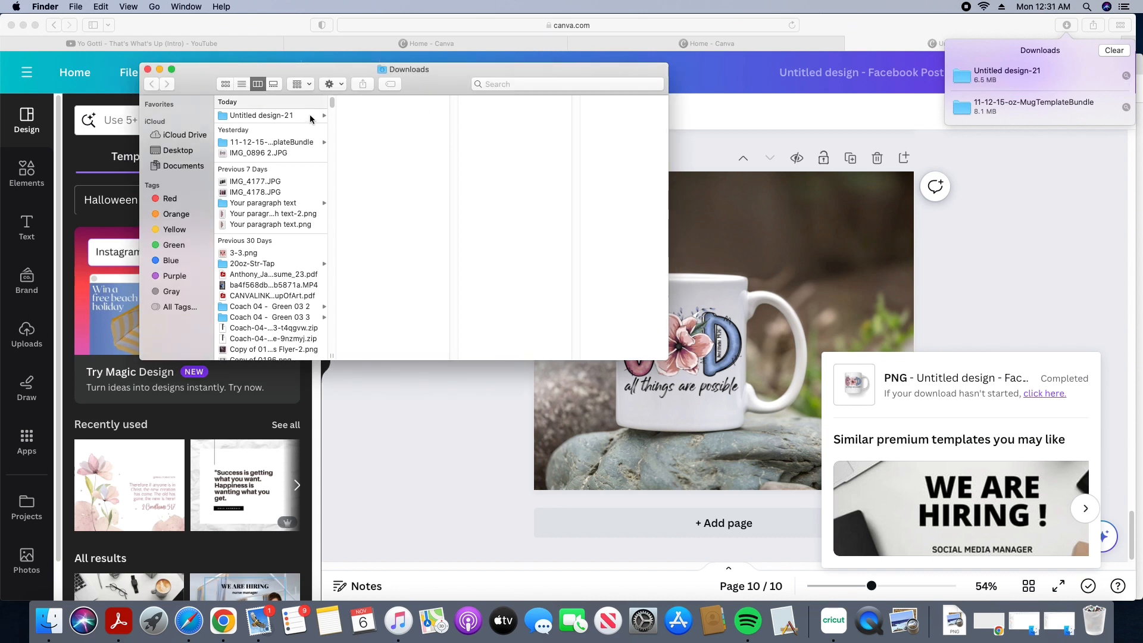
pyautogui.click(310, 119)
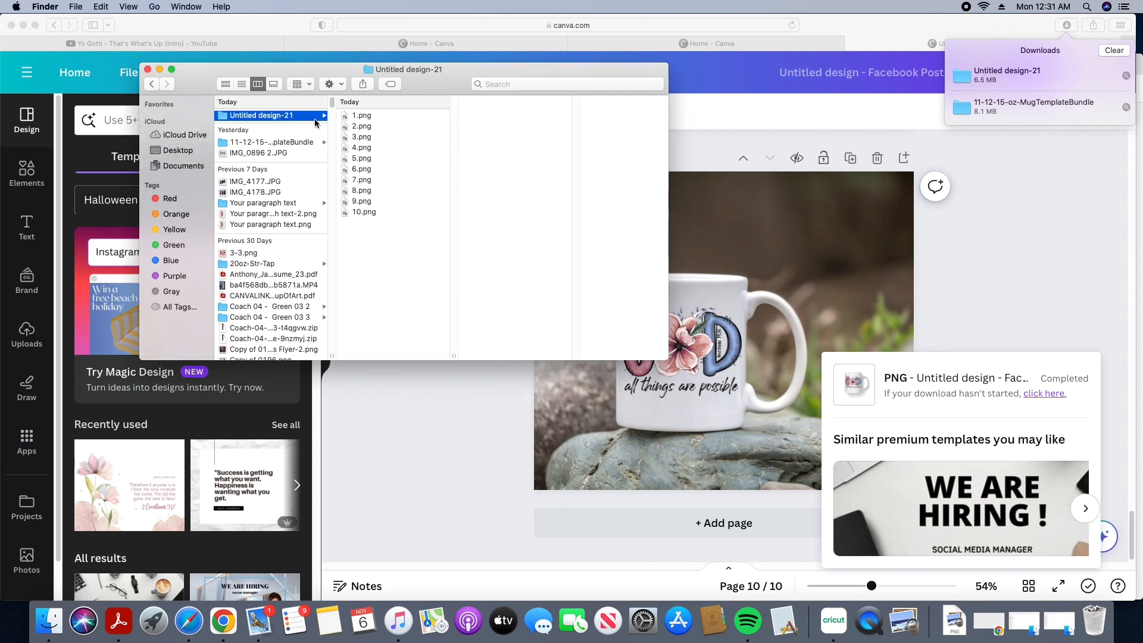
# Step: Preview the downloaded PNG files in the folder one by one to check each mug mockup
pyautogui.click(360, 138)
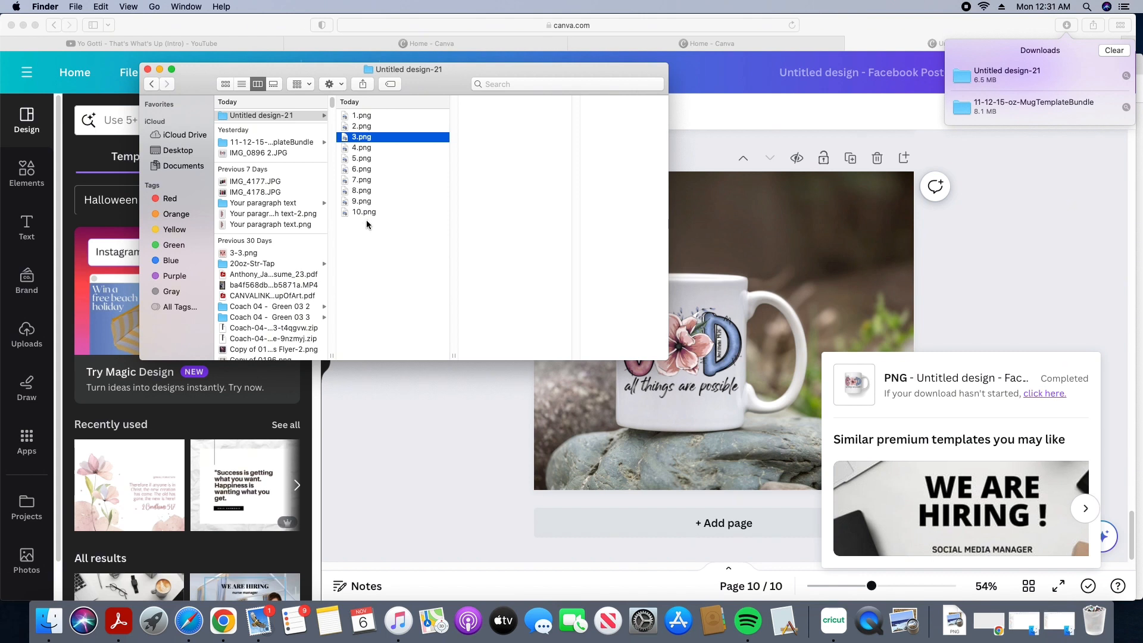
pyautogui.press('Down')
pyautogui.press('Down')
pyautogui.press('Down')
pyautogui.press('Down')
pyautogui.press('Down')
pyautogui.press('Down')
pyautogui.press('Down')
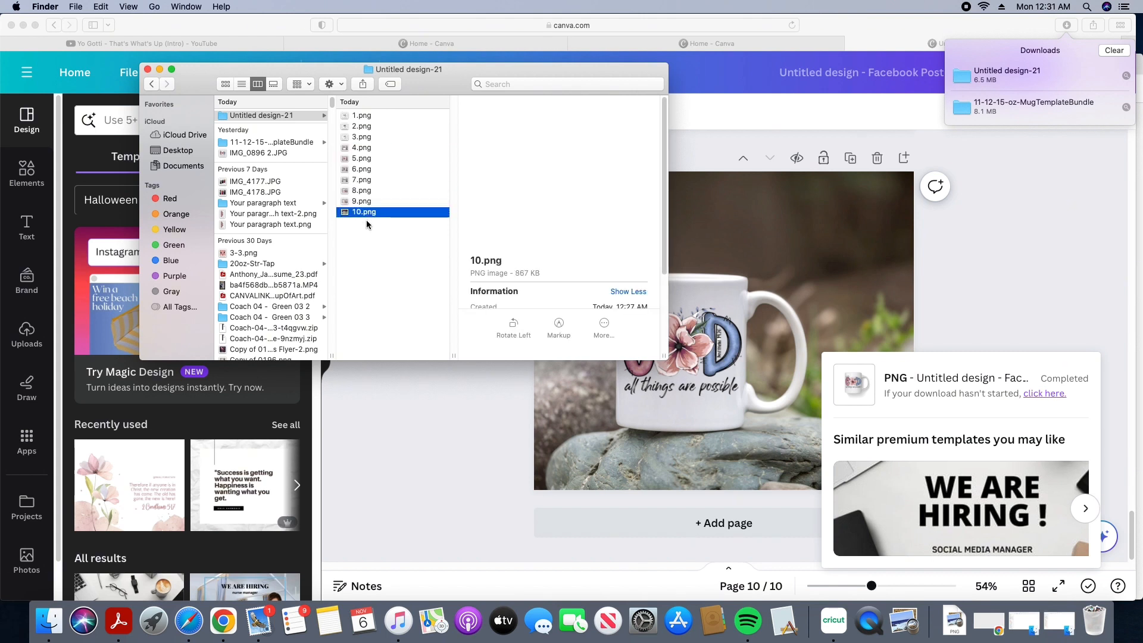
pyautogui.click(385, 126)
pyautogui.click(384, 148)
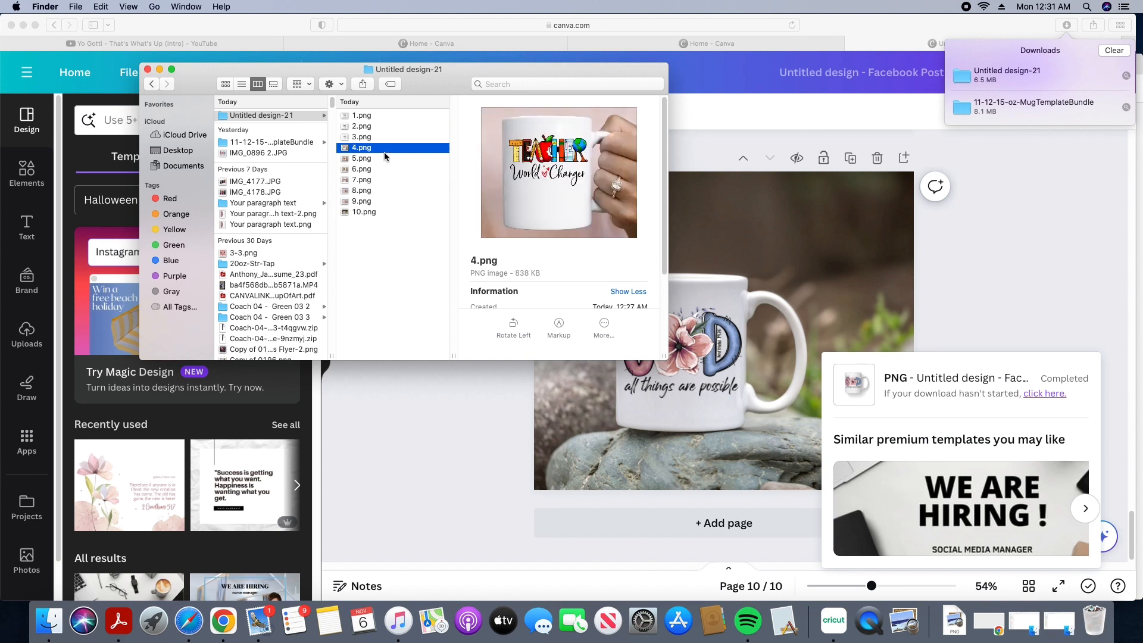
pyautogui.click(360, 180)
pyautogui.click(359, 203)
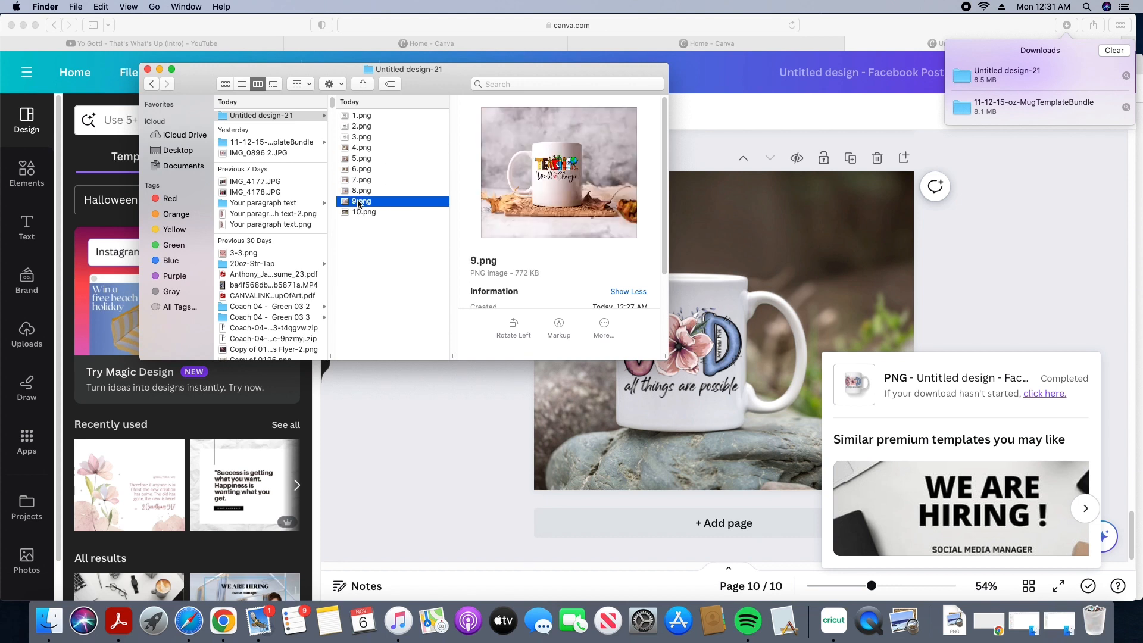
pyautogui.click(358, 213)
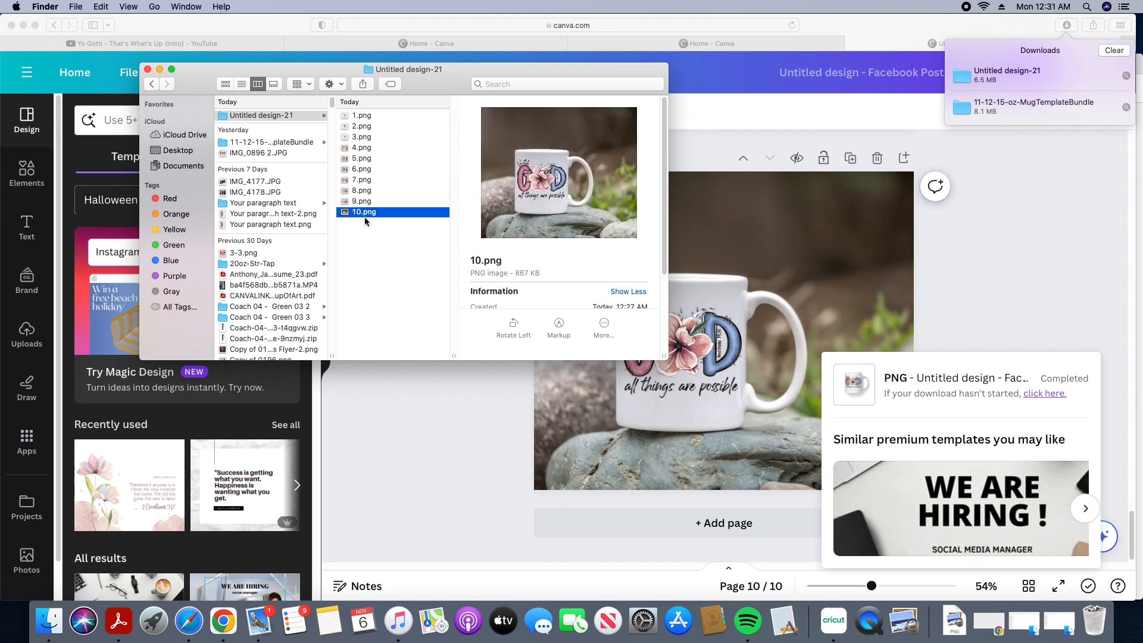
pyautogui.click(967, 7)
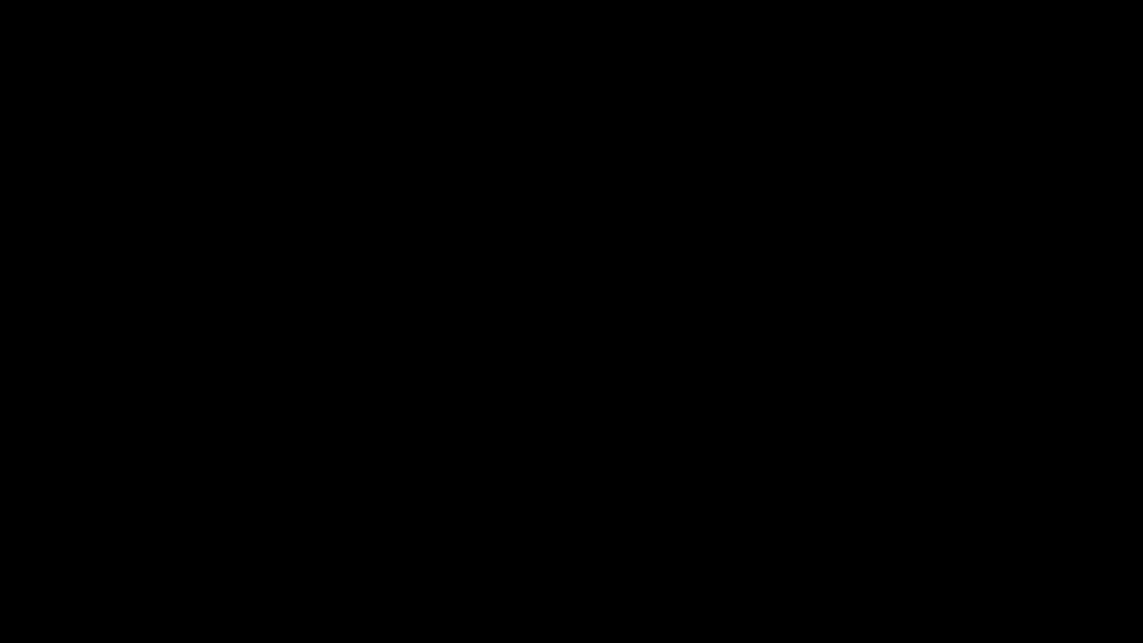